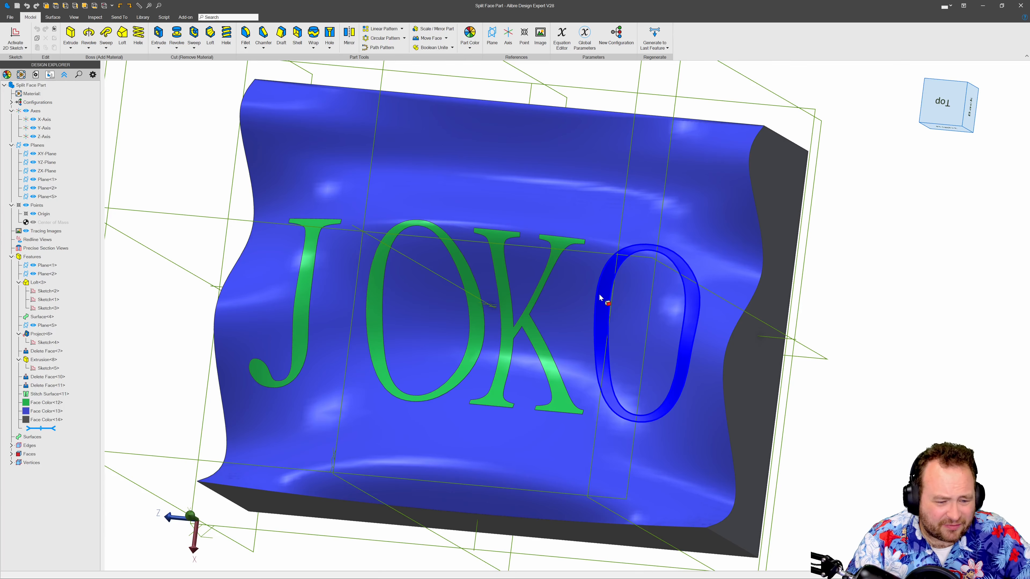
# Step: Examine the finished sample part's green JOKO letter faces split into the wavy blue top face
pyautogui.click(600, 297)
pyautogui.scroll(-2, 524, 368)
pyautogui.scroll(5, 522, 368)
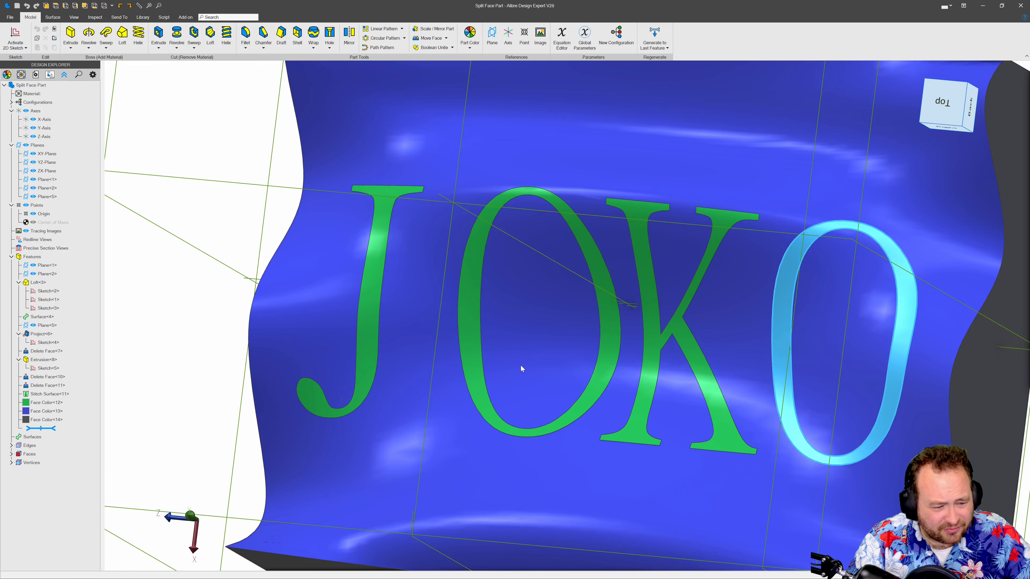
pyautogui.scroll(-3, 521, 369)
pyautogui.click(306, 329)
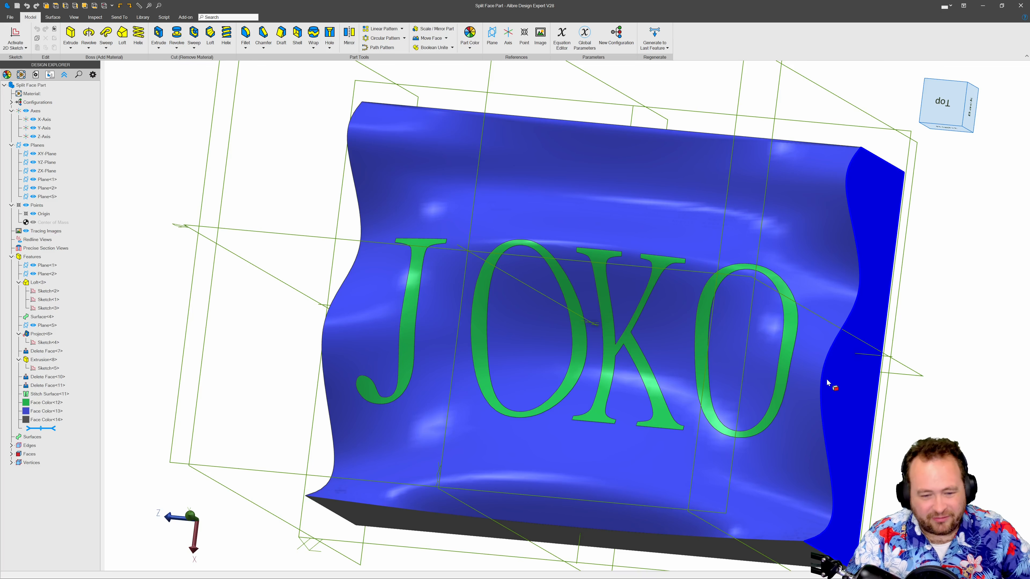
pyautogui.scroll(-1, 355, 354)
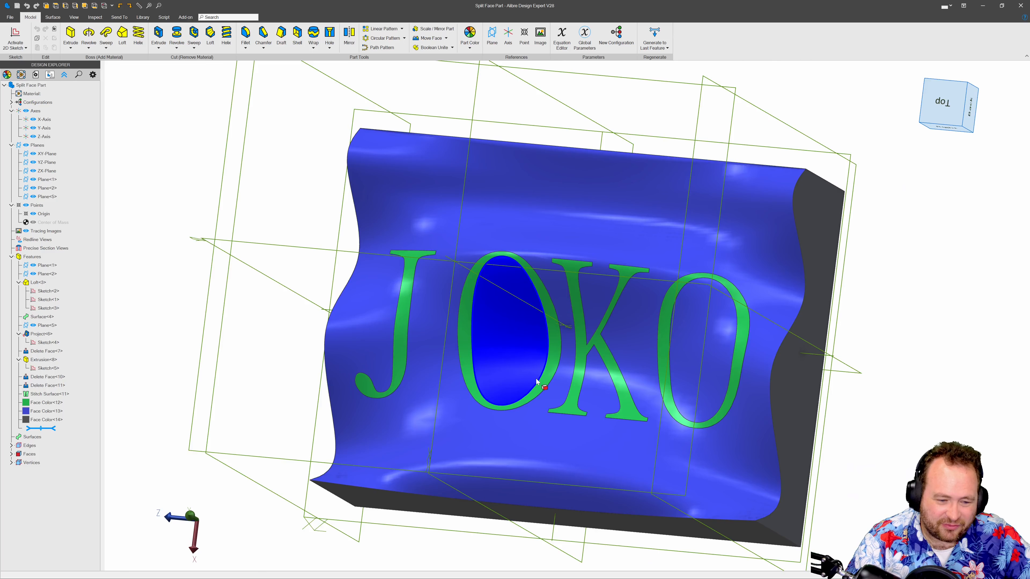
pyautogui.moveTo(537, 381)
pyautogui.mouseDown(button='middle')
pyautogui.moveTo(638, 369)
pyautogui.moveTo(616, 361)
pyautogui.moveTo(609, 420)
pyautogui.moveTo(615, 394)
pyautogui.moveTo(543, 386)
pyautogui.moveTo(616, 375)
pyautogui.moveTo(612, 368)
pyautogui.moveTo(573, 405)
pyautogui.mouseUp(button='middle')
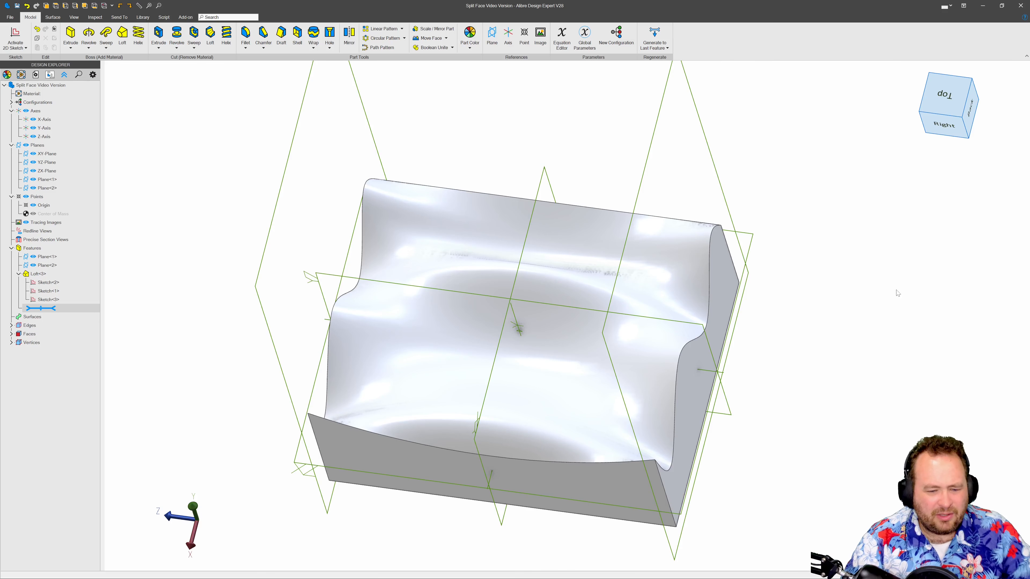
# Step: Create a non-associative surface from the lofted block's wavy top face
pyautogui.moveTo(845, 346)
pyautogui.mouseDown(button='middle')
pyautogui.moveTo(880, 340)
pyautogui.moveTo(844, 350)
pyautogui.mouseUp(button='middle')
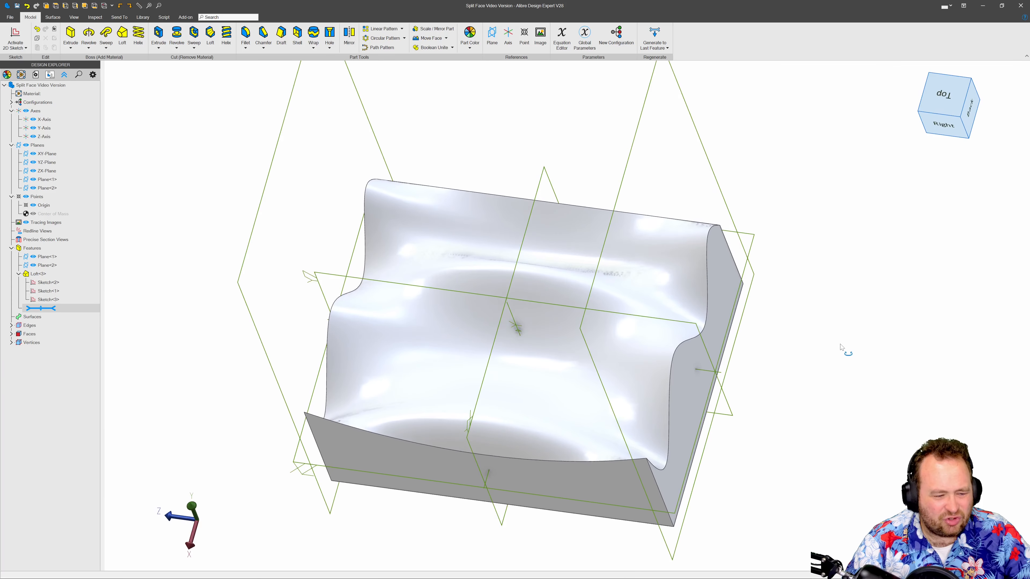
pyautogui.scroll(3, 545, 324)
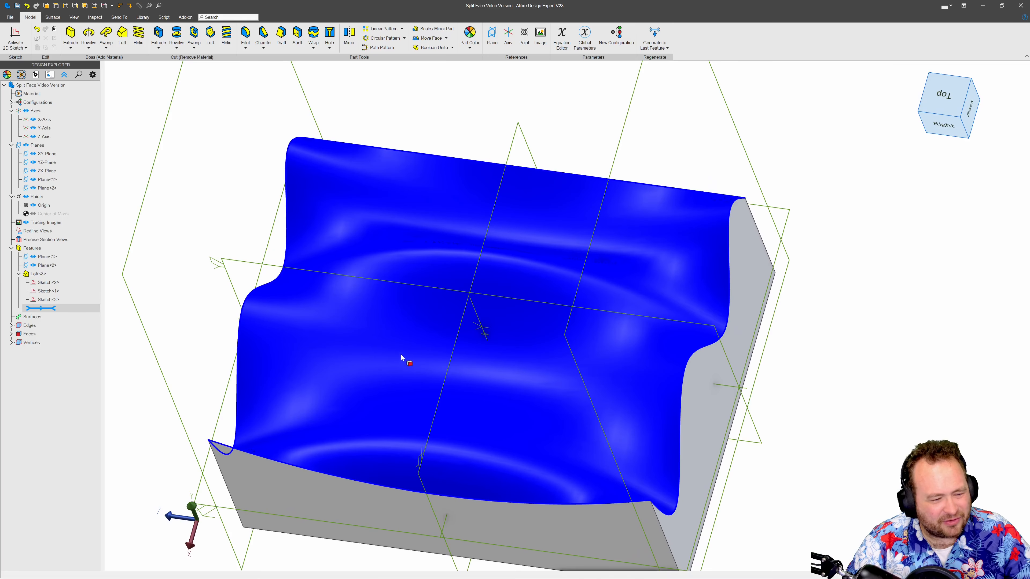
pyautogui.moveTo(402, 357)
pyautogui.mouseDown(button='middle')
pyautogui.moveTo(559, 389)
pyautogui.moveTo(517, 386)
pyautogui.moveTo(454, 421)
pyautogui.moveTo(448, 453)
pyautogui.moveTo(545, 419)
pyautogui.moveTo(565, 428)
pyautogui.moveTo(459, 412)
pyautogui.moveTo(450, 384)
pyautogui.moveTo(484, 329)
pyautogui.moveTo(669, 364)
pyautogui.moveTo(588, 351)
pyautogui.mouseUp(button='middle')
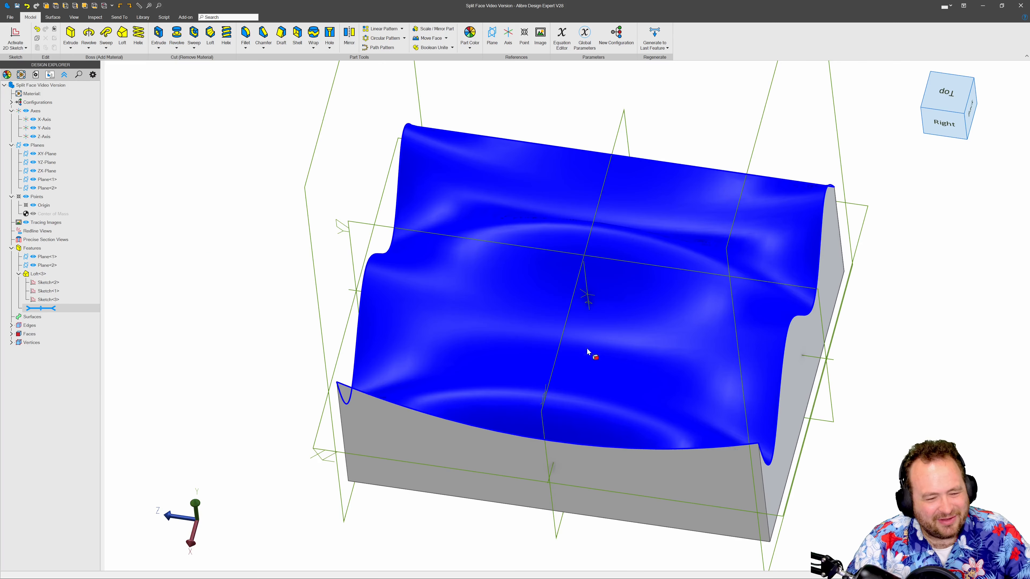
pyautogui.moveTo(568, 314); pyautogui.dragTo(599, 303, button='middle')
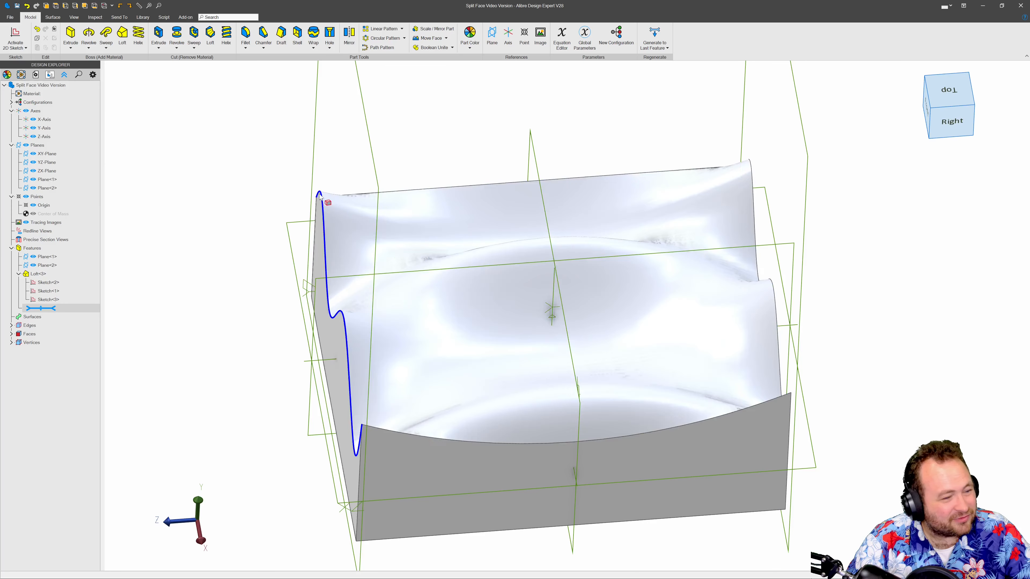
pyautogui.click(446, 226)
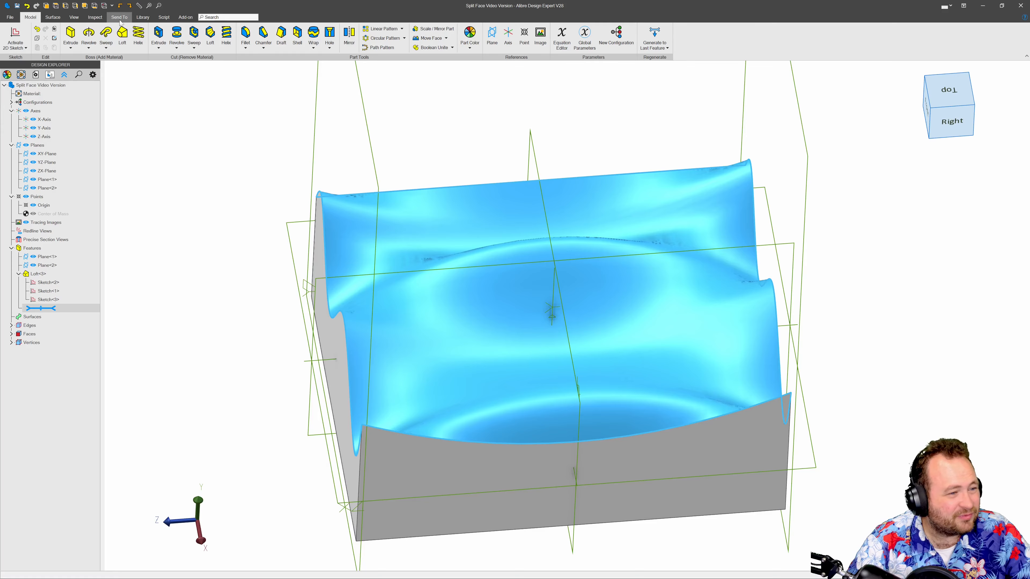
pyautogui.click(53, 17)
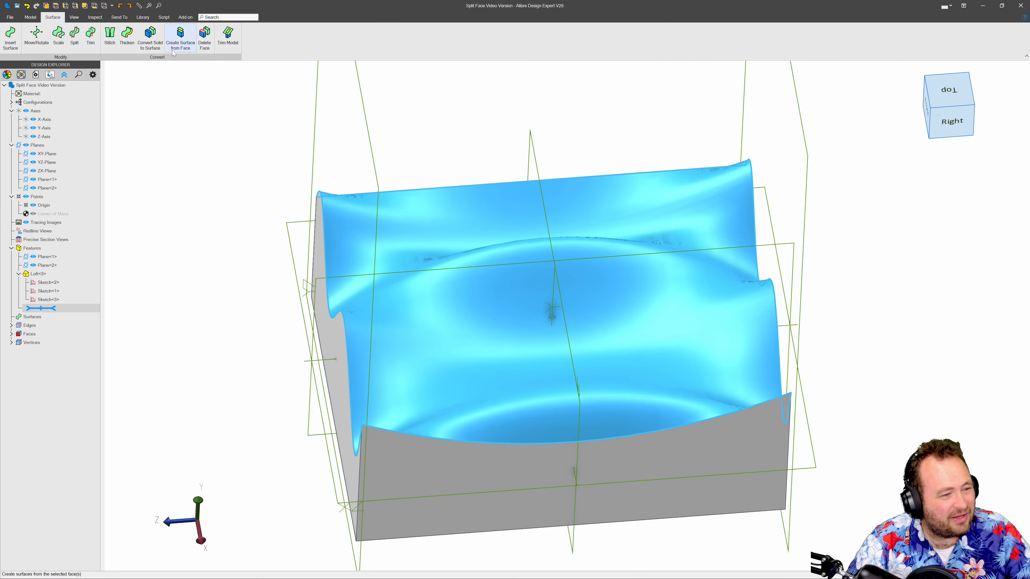
pyautogui.click(180, 35)
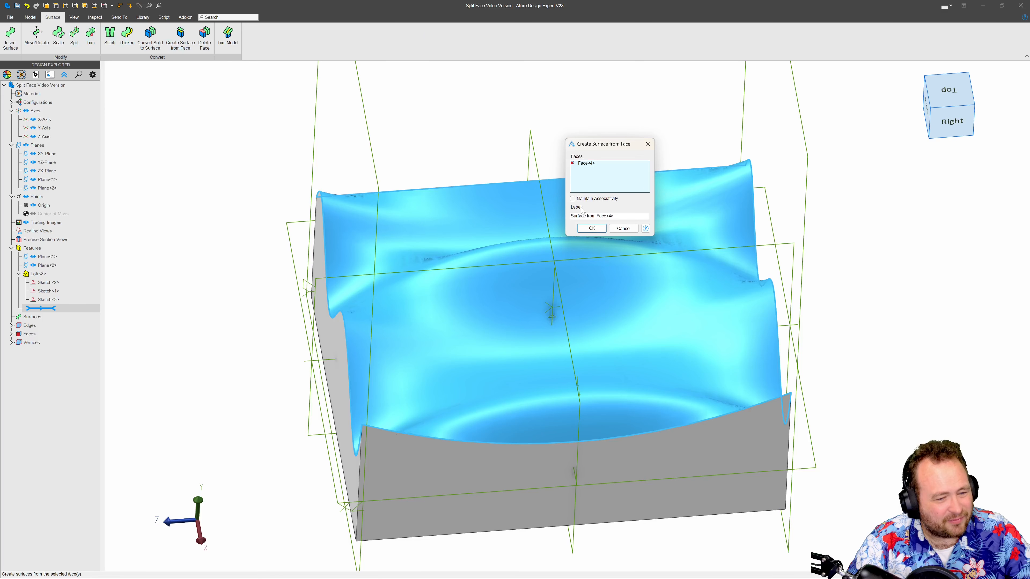
pyautogui.click(590, 229)
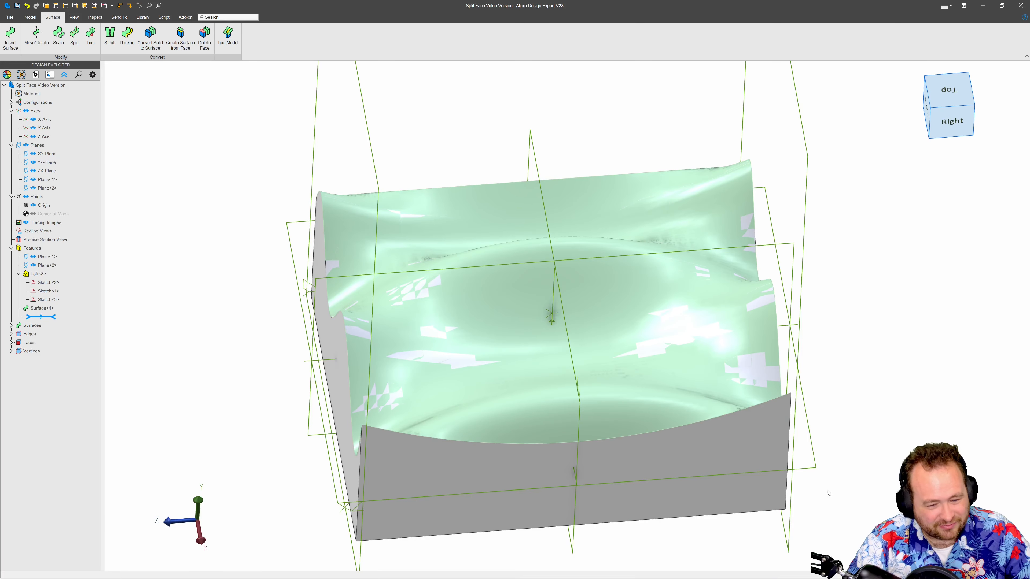
# Step: Insert a reference plane offset 6" from the ZX-Plane, above the block
pyautogui.click(809, 473)
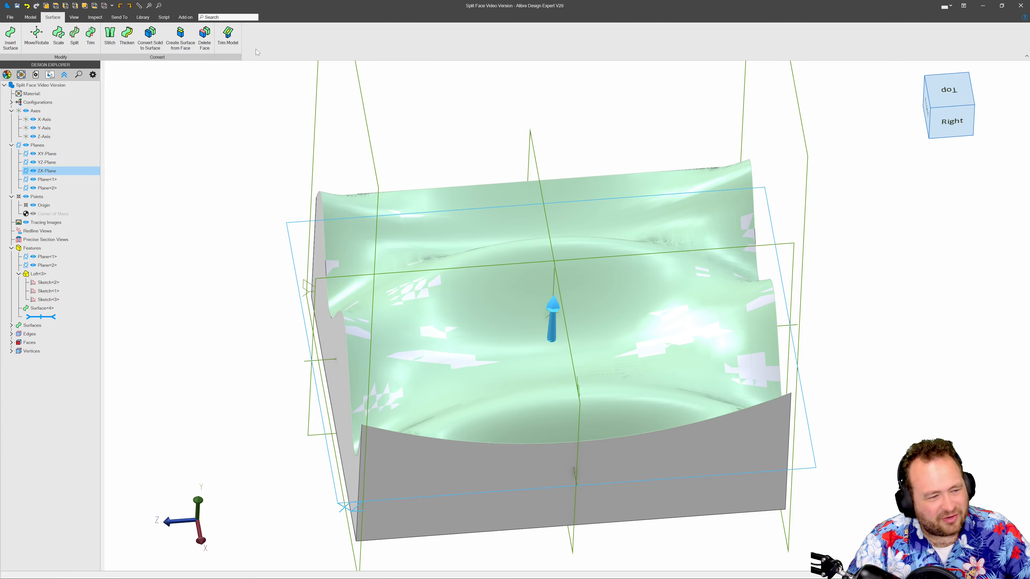
pyautogui.click(30, 17)
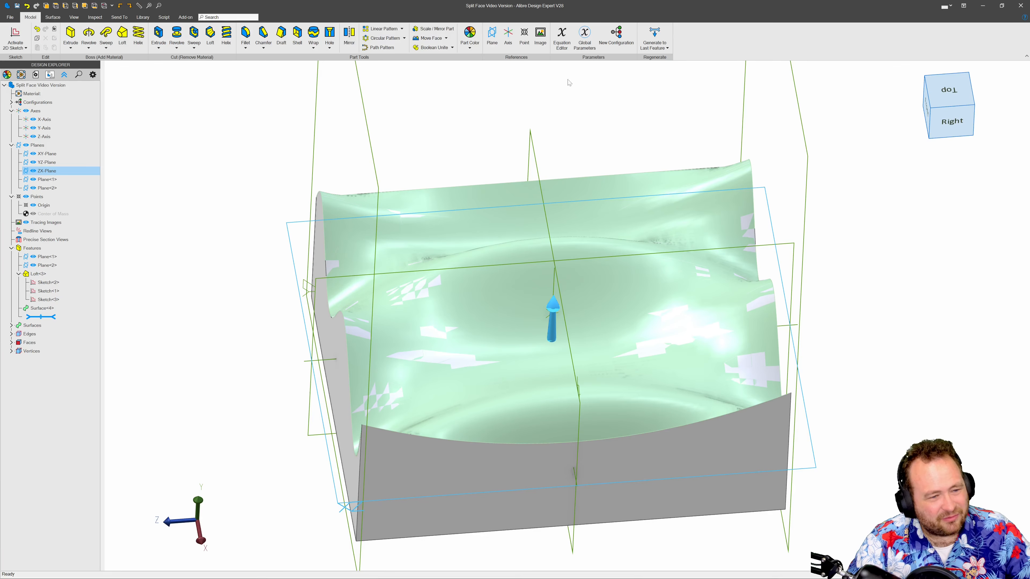
pyautogui.click(487, 37)
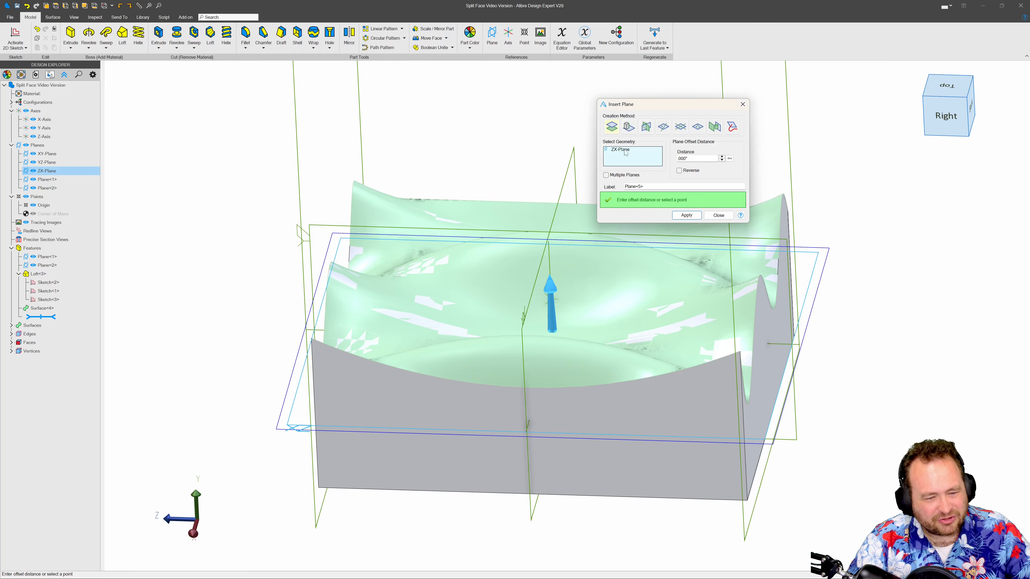
pyautogui.press('Tab')
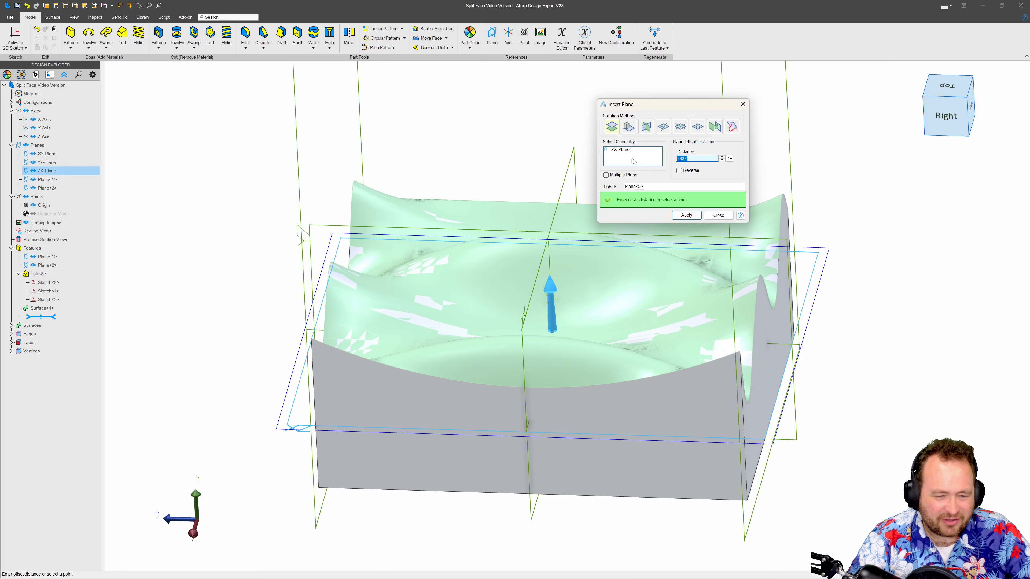
pyautogui.write('6')
pyautogui.press('Return')
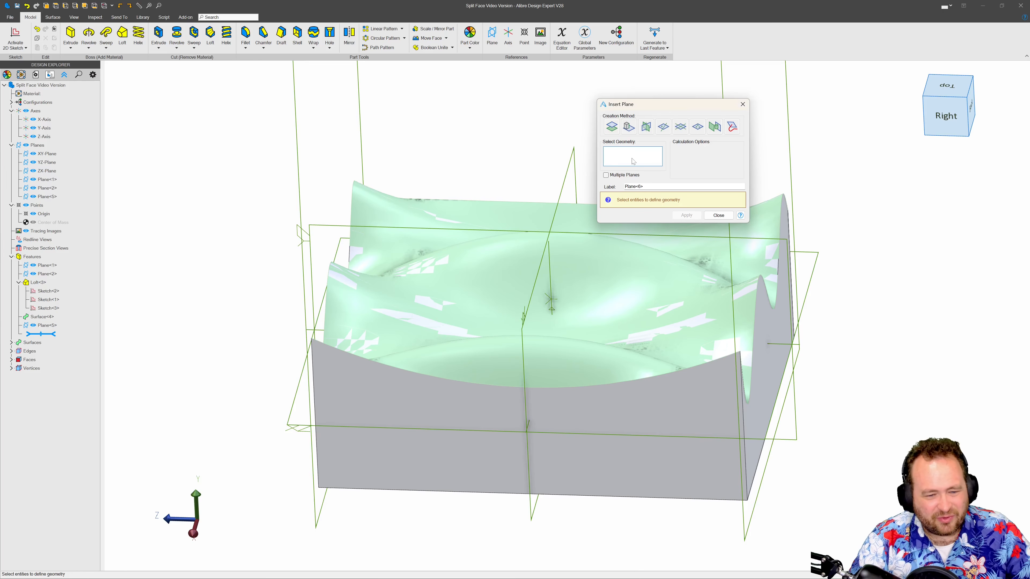
pyautogui.click(718, 215)
# Step: Sketch the text "Face Split" on the offset plane, rotated 90° and running lengthwise over the block from its +Z edge
pyautogui.scroll(-2, 641, 375)
pyautogui.click(621, 188)
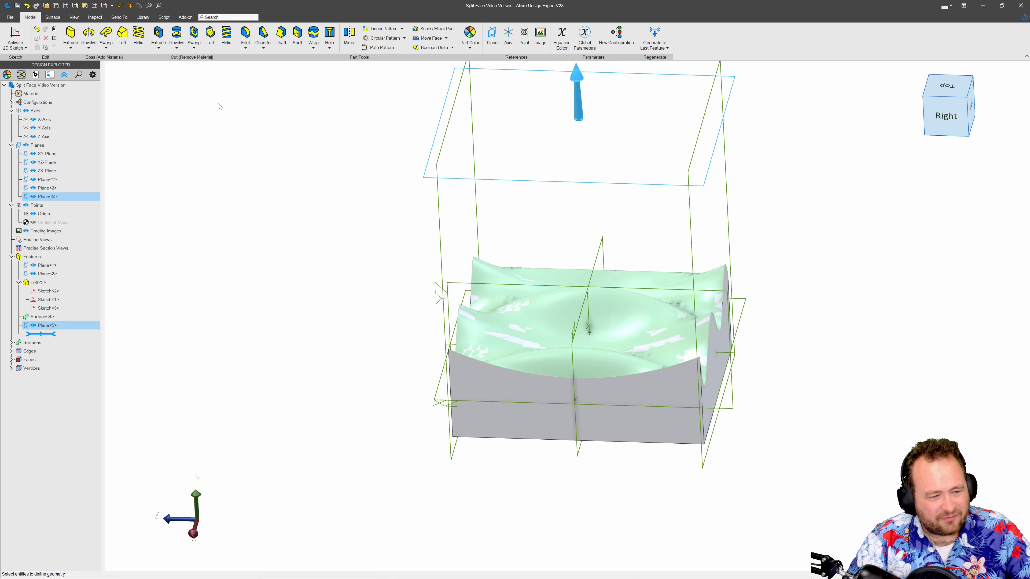
pyautogui.click(22, 43)
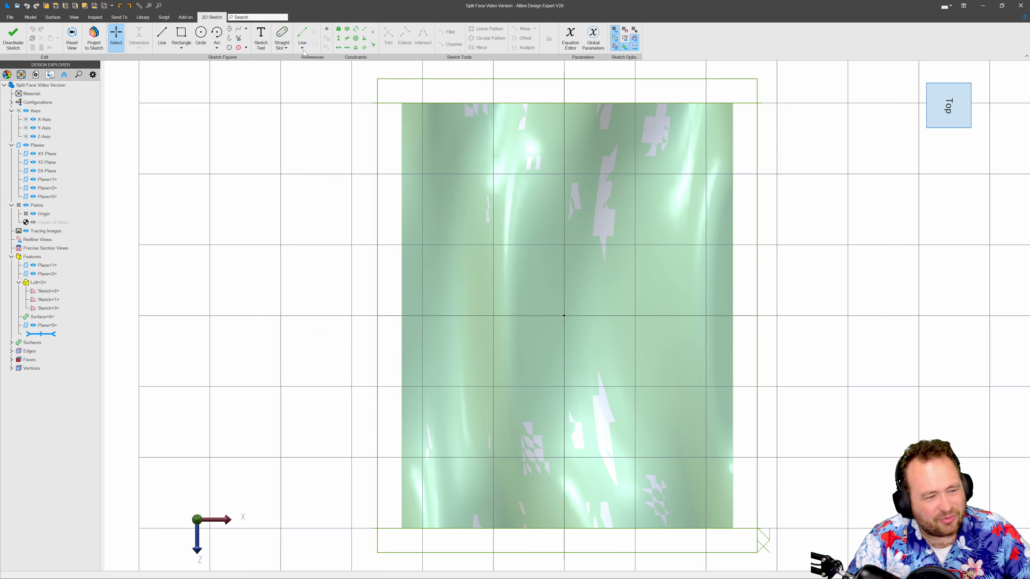
pyautogui.click(267, 43)
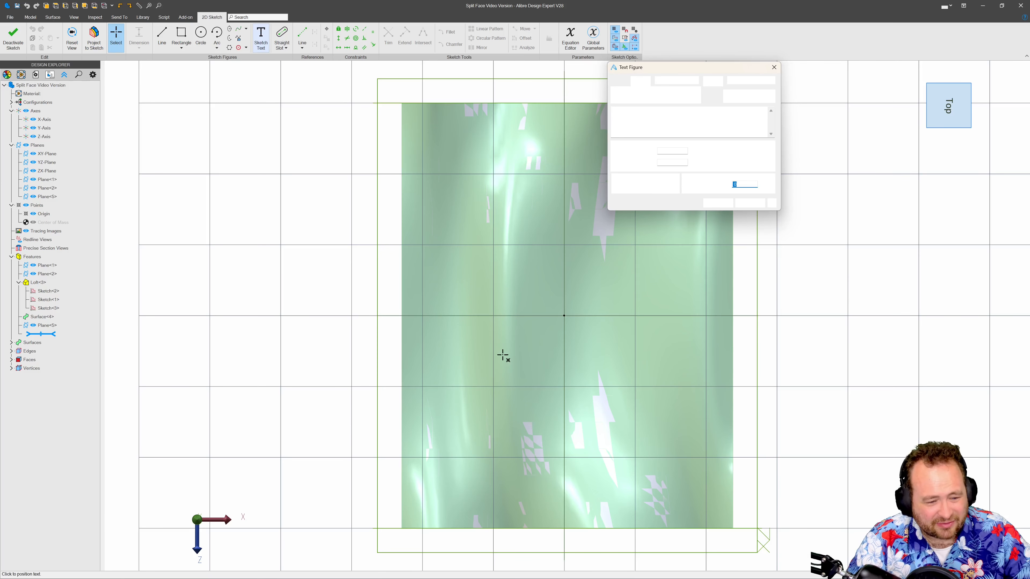
pyautogui.click(662, 123)
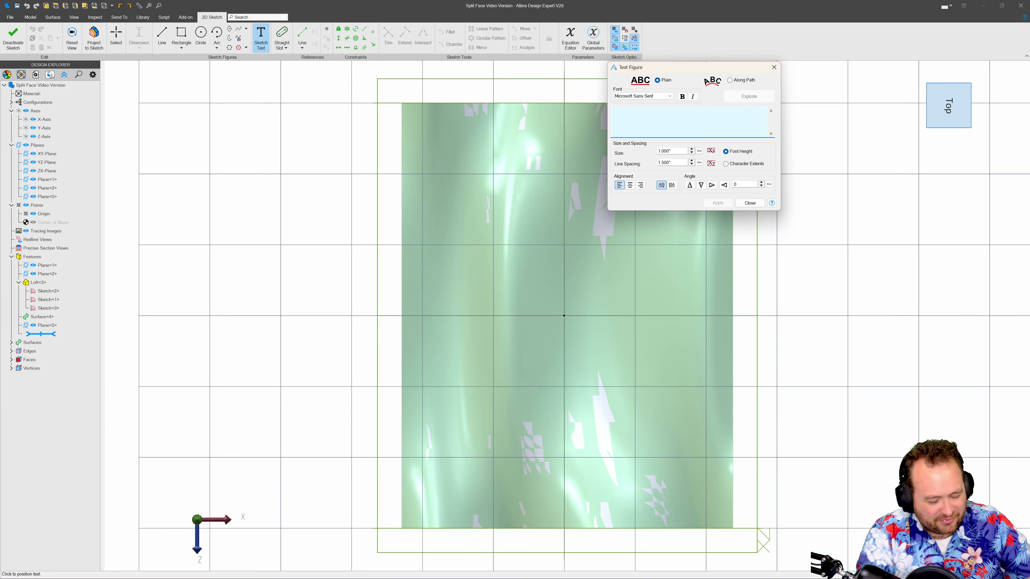
pyautogui.write('Face Split')
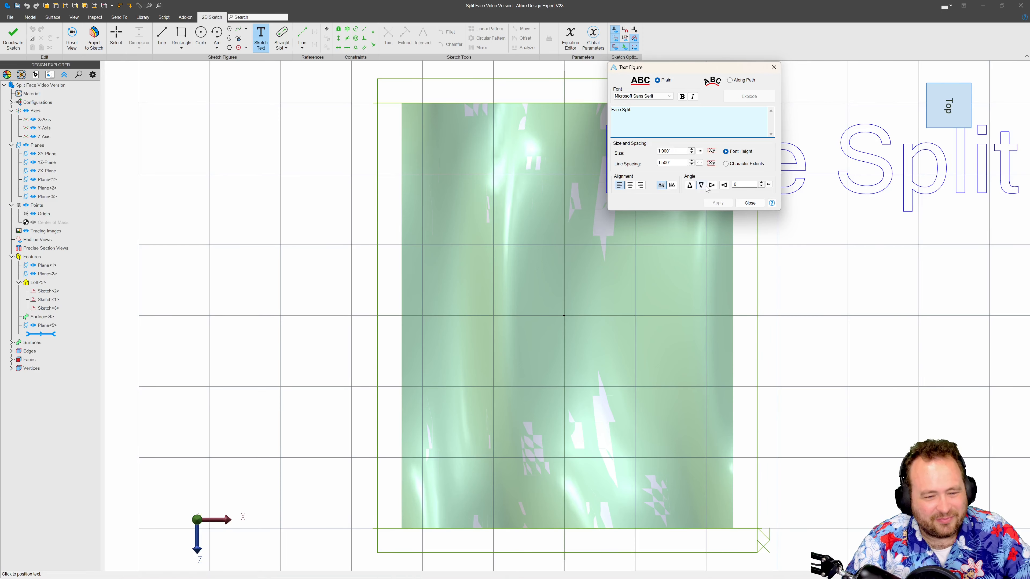
pyautogui.click(724, 185)
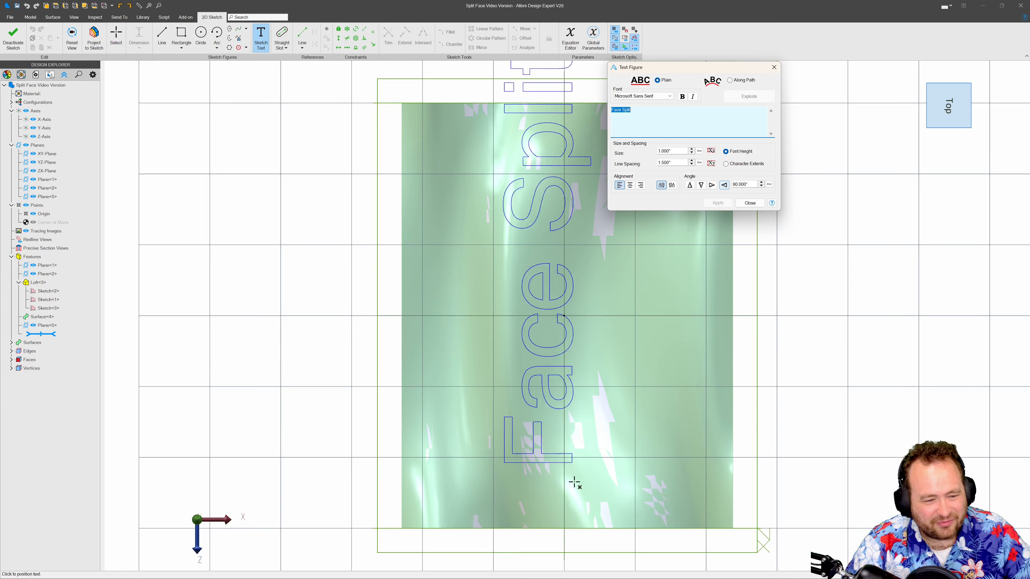
pyautogui.click(592, 528)
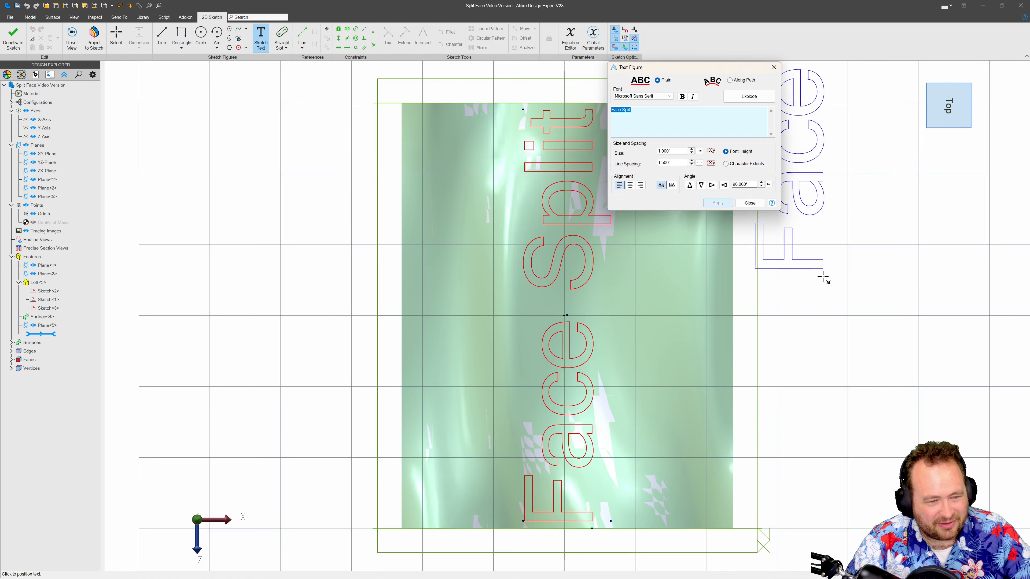
pyautogui.click(750, 203)
# Step: Project the "Face Split" text sketch onto the wavy top face as a raised boss with a 0.100" depth
pyautogui.moveTo(802, 377); pyautogui.dragTo(857, 348, button='middle')
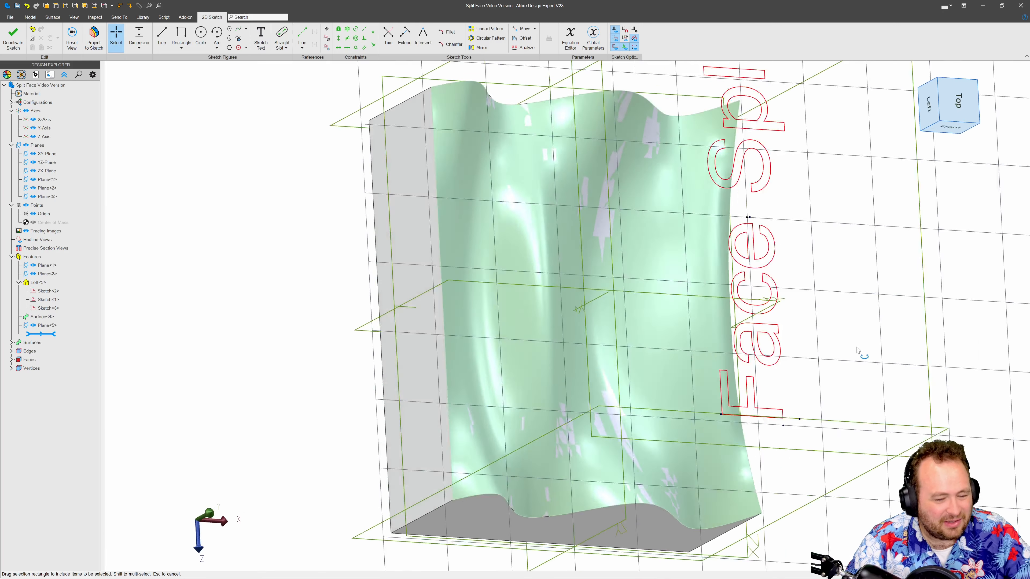
pyautogui.click(72, 37)
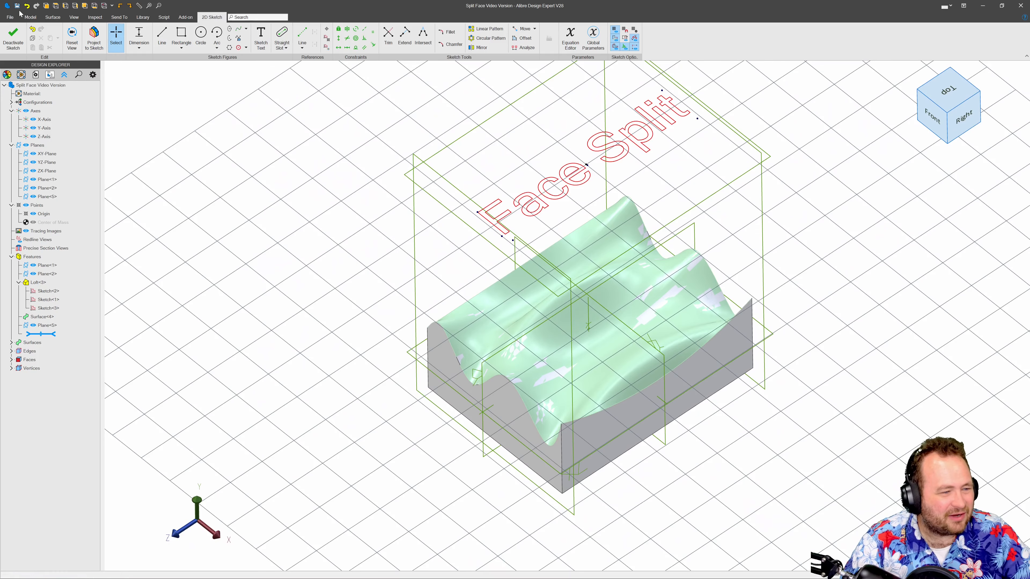
pyautogui.click(30, 17)
pyautogui.scroll(2, 665, 189)
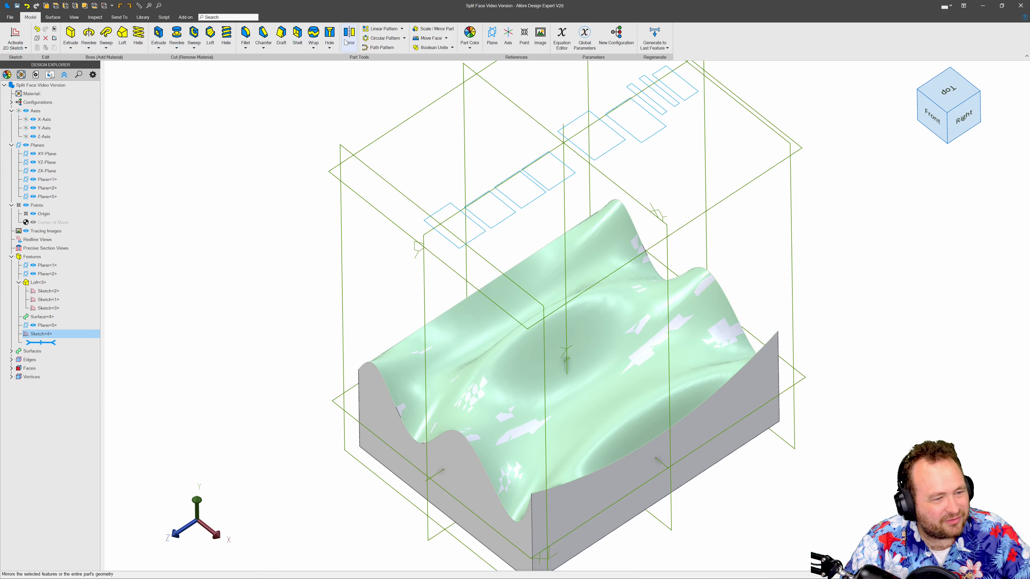
pyautogui.click(313, 47)
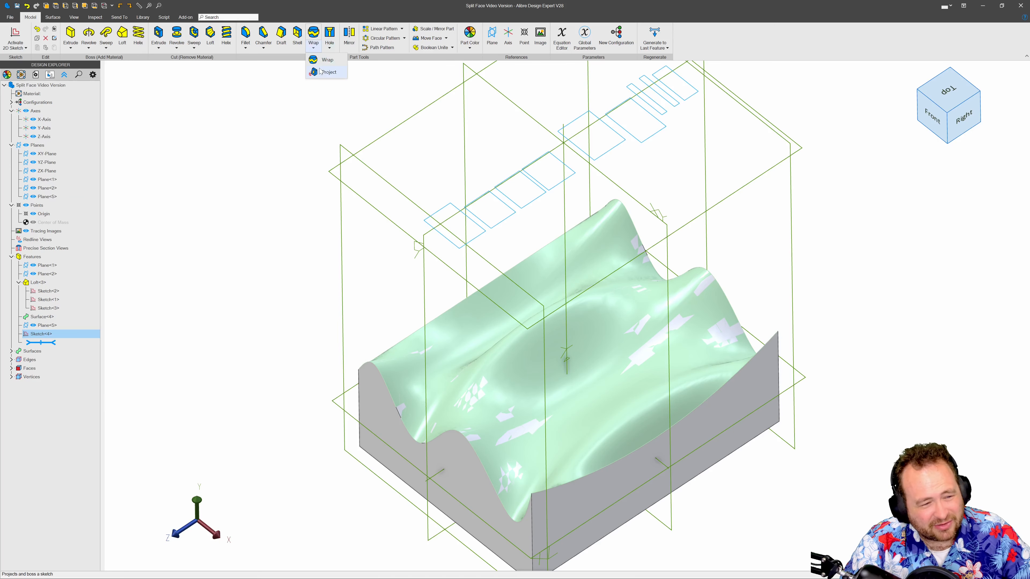
pyautogui.click(321, 72)
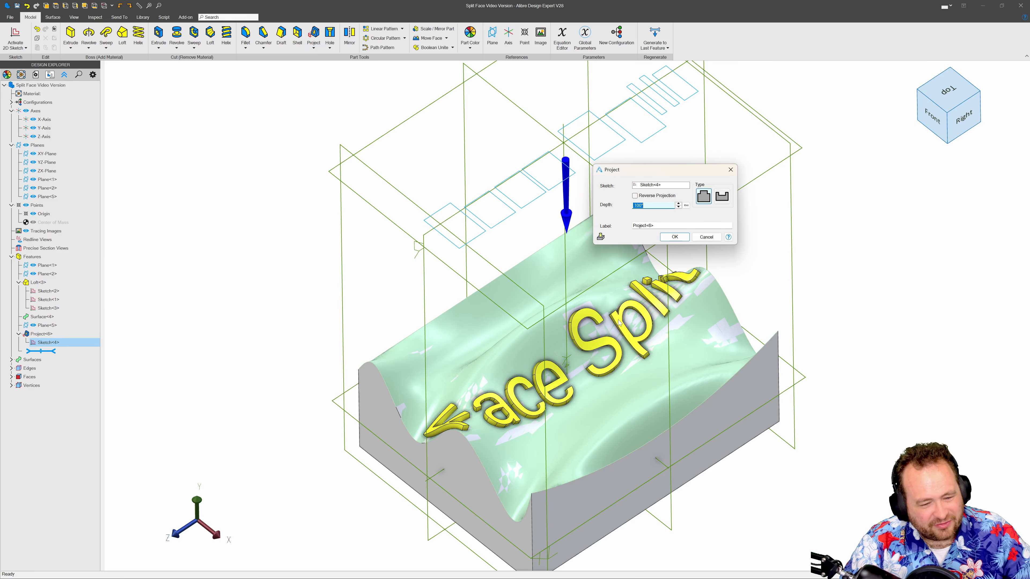
pyautogui.click(679, 238)
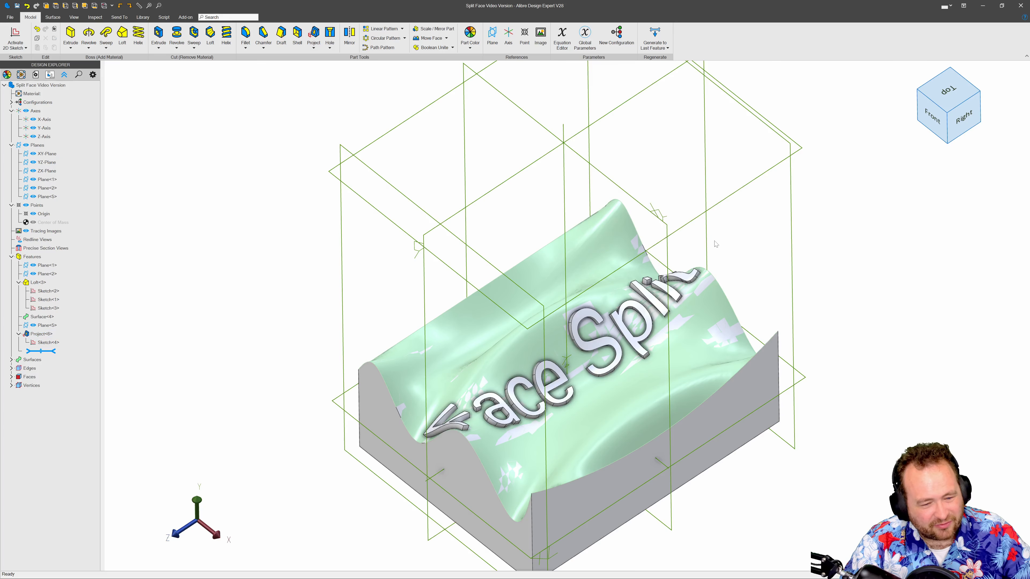
# Step: Rename the surface copied from the block's wavy top face as "Surface Split Reference"
pyautogui.scroll(-3, 659, 284)
pyautogui.scroll(5, 611, 335)
pyautogui.moveTo(621, 332)
pyautogui.mouseDown(button='middle')
pyautogui.moveTo(662, 394)
pyautogui.moveTo(645, 336)
pyautogui.moveTo(598, 389)
pyautogui.moveTo(596, 320)
pyautogui.moveTo(600, 338)
pyautogui.mouseUp(button='middle')
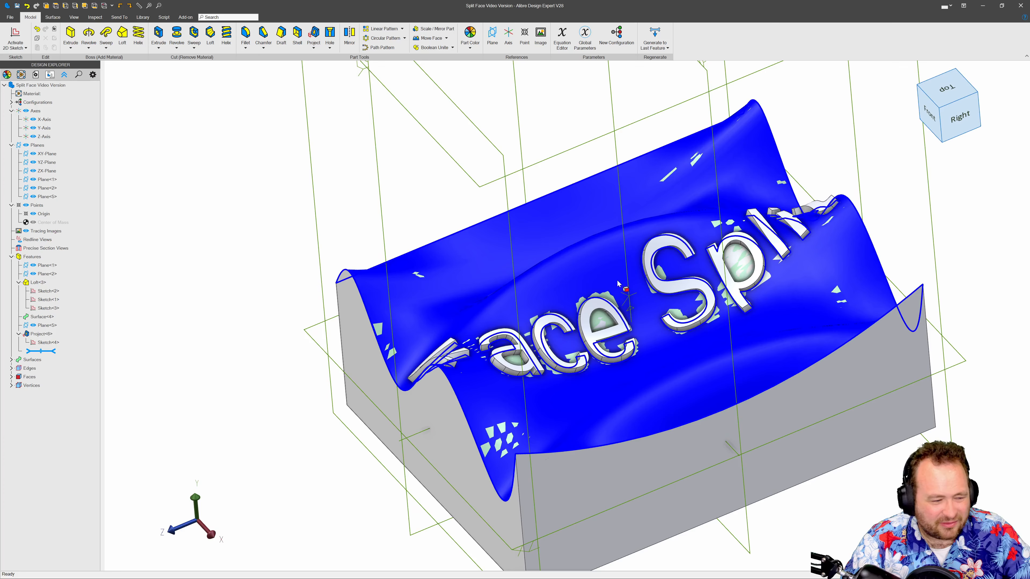
pyautogui.click(11, 359)
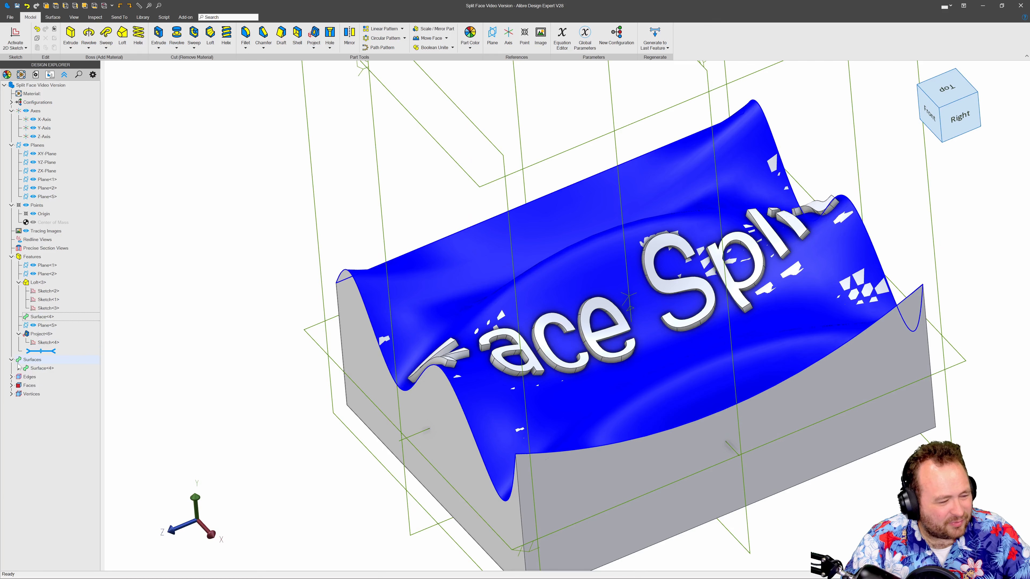
pyautogui.click(37, 368)
pyautogui.rightClick(51, 369)
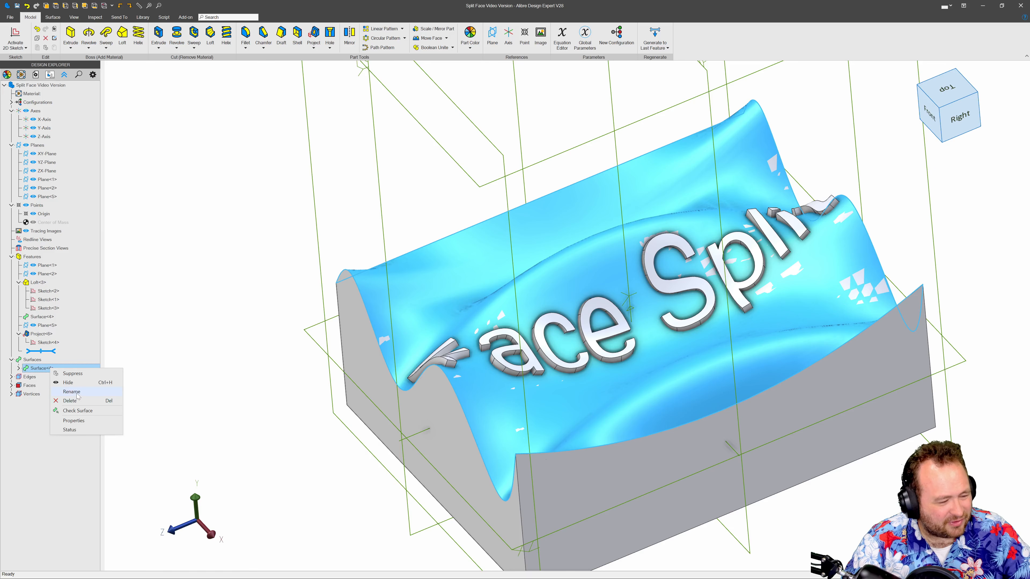
pyautogui.click(75, 392)
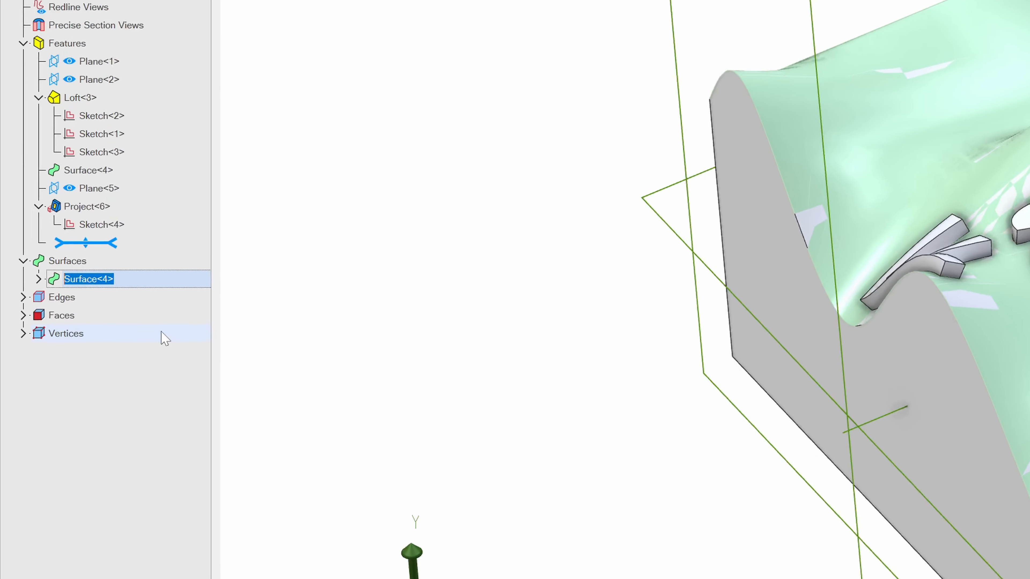
pyautogui.write('Sur')
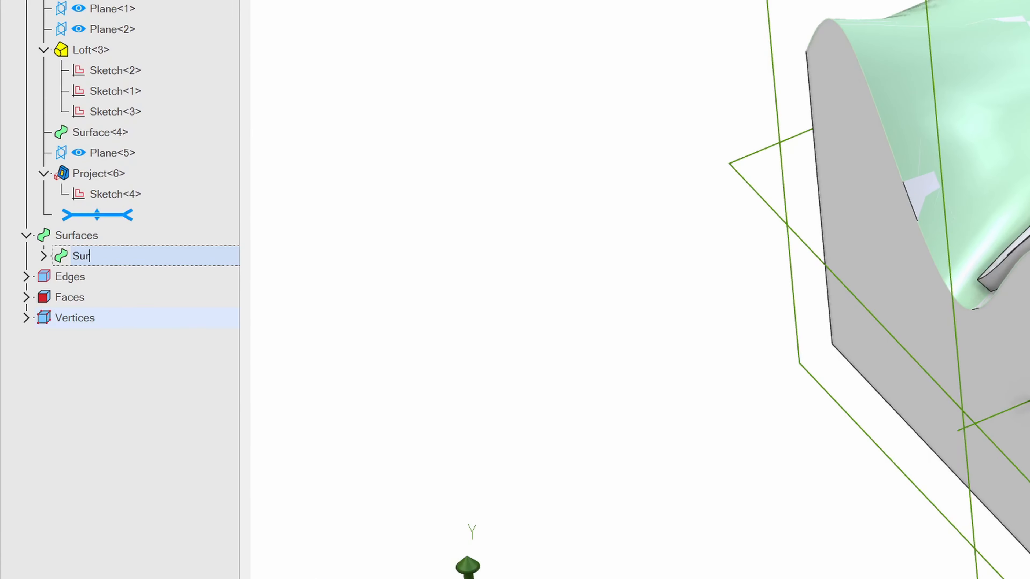
pyautogui.write('face Split Reference')
pyautogui.press('Return')
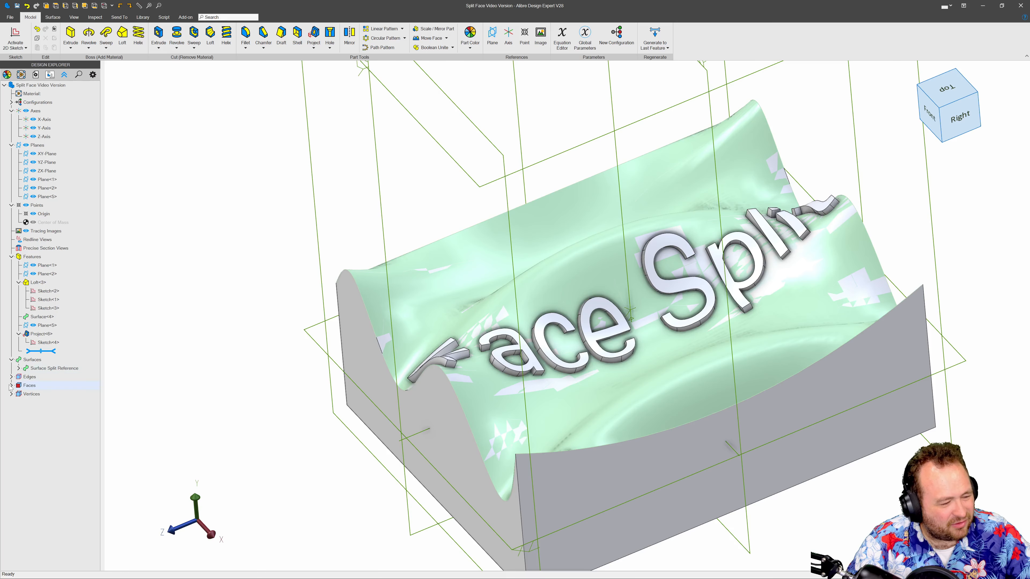
# Step: Delete all faces of the raised "Face Split" text, Face<1> through Face<156>, from the solid
pyautogui.click(11, 385)
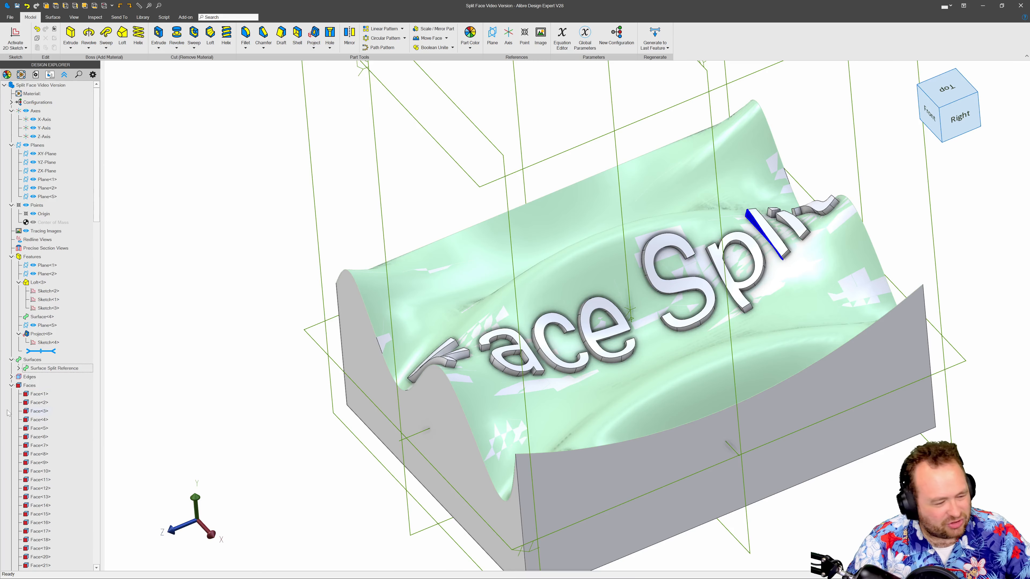
pyautogui.scroll(-17, 39, 397)
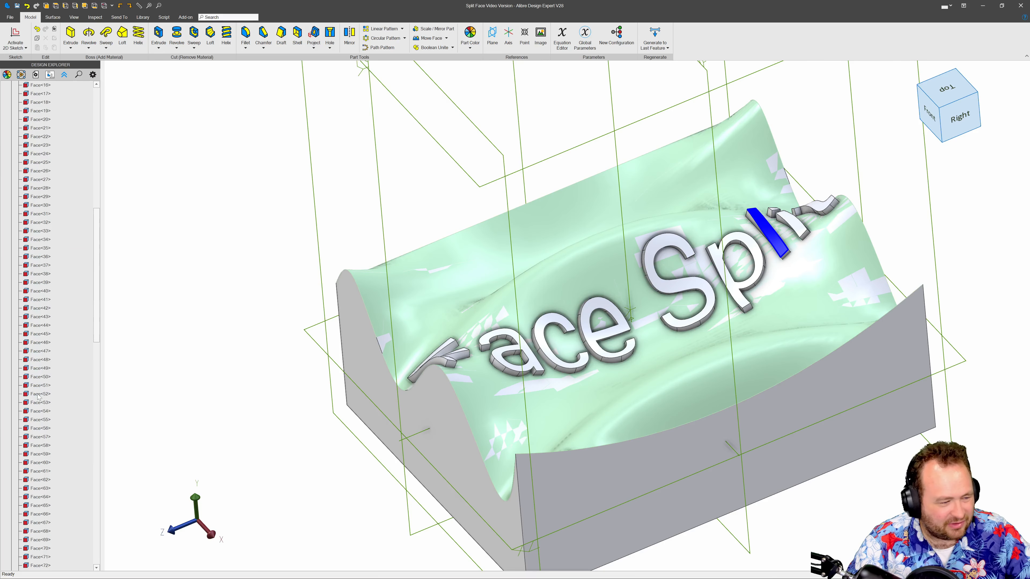
pyautogui.scroll(-20, 38, 396)
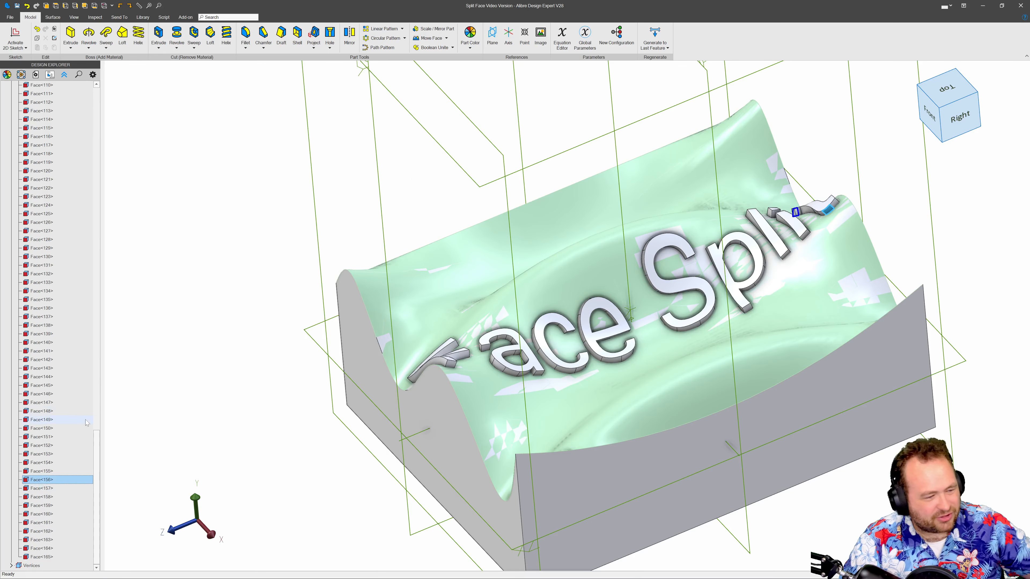
pyautogui.moveTo(99, 453); pyautogui.dragTo(114, 181)
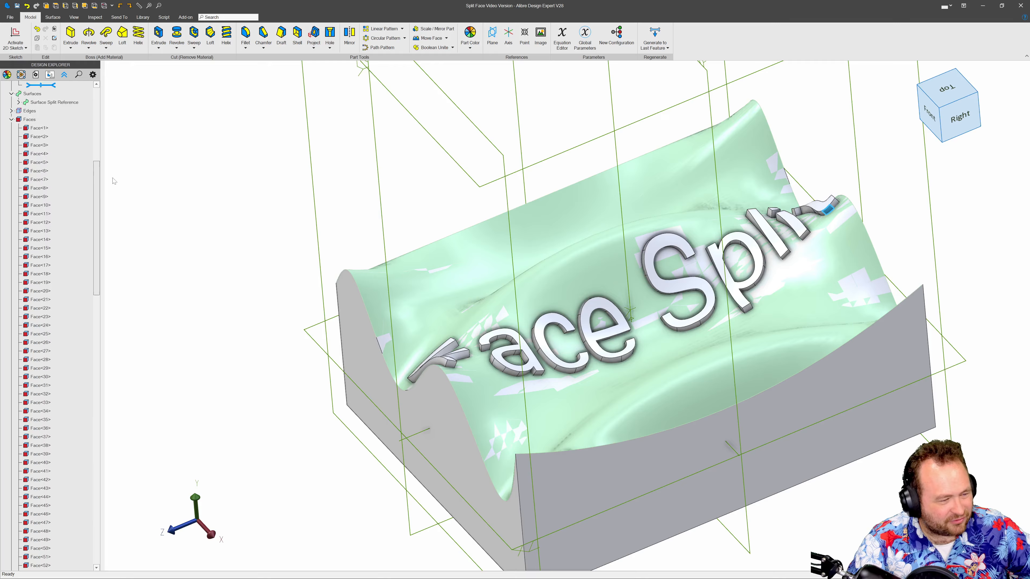
pyautogui.scroll(3, 37, 215)
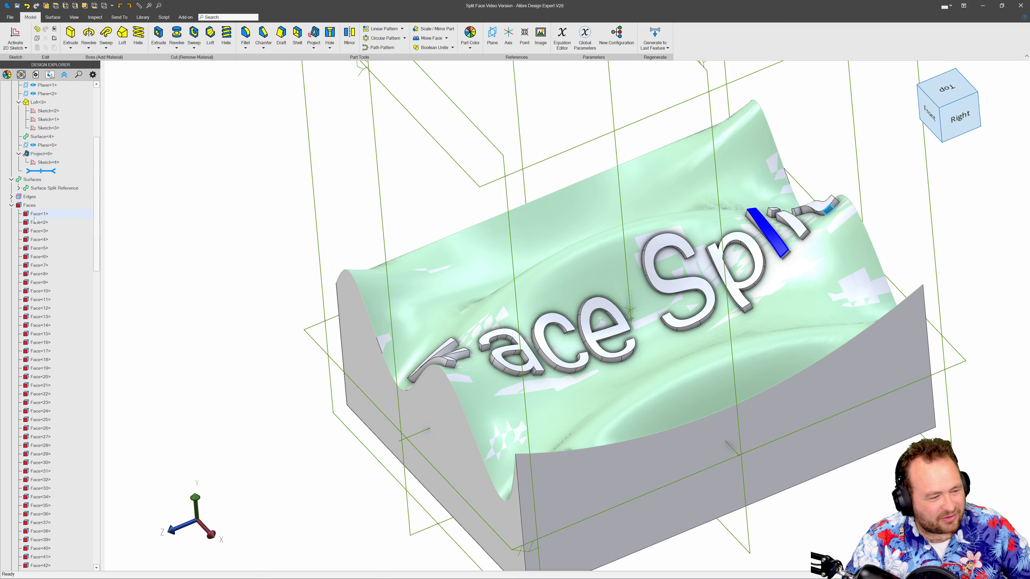
pyautogui.keyDown('shift'); pyautogui.click(36, 215); pyautogui.keyUp('shift')
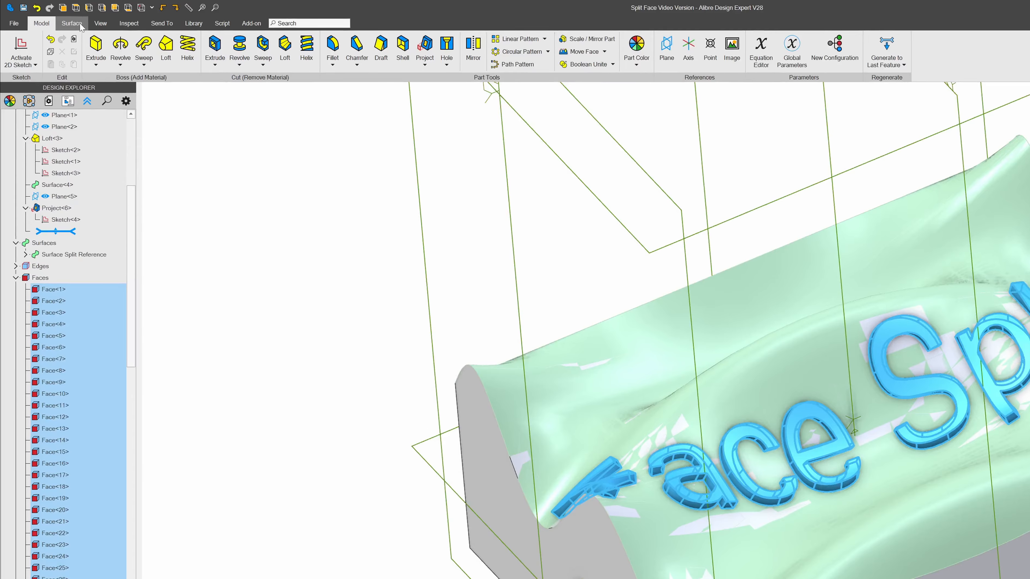
pyautogui.click(53, 17)
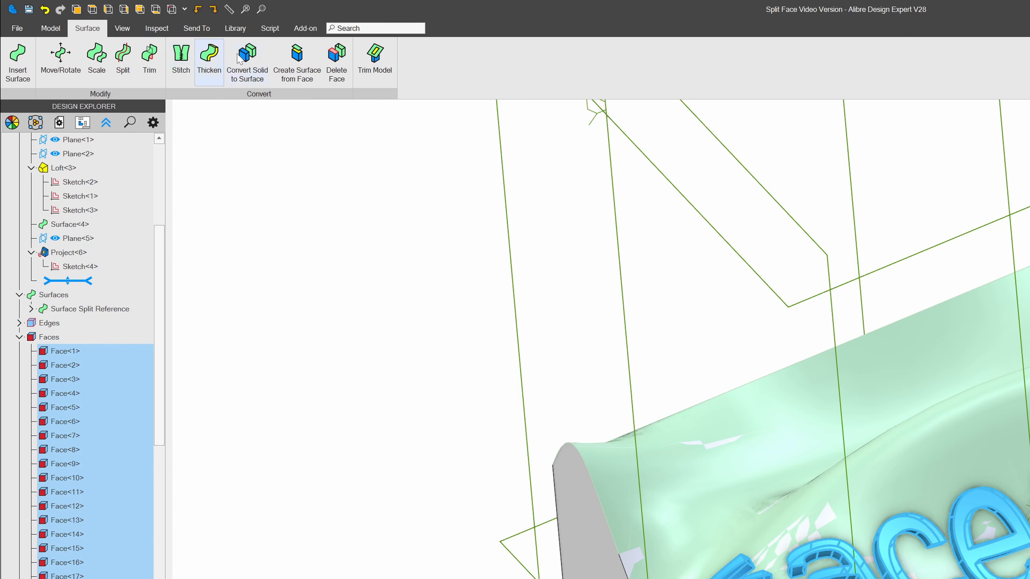
pyautogui.click(337, 61)
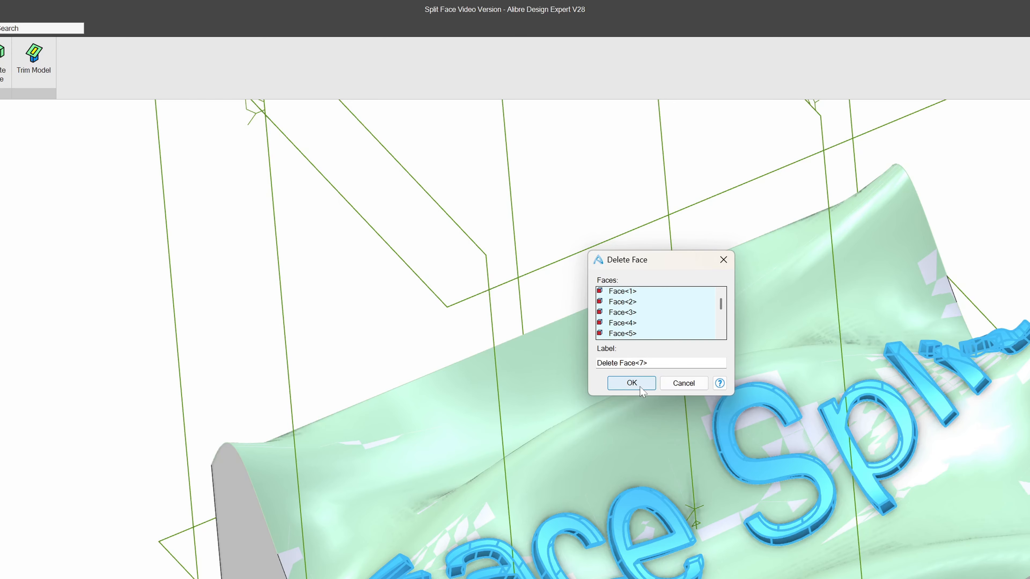
pyautogui.click(631, 383)
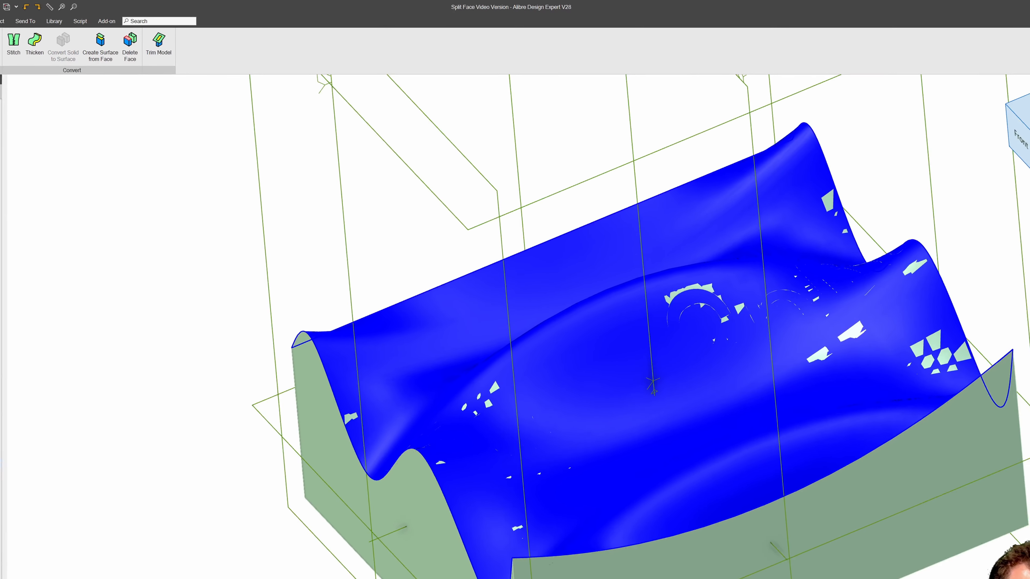
# Step: Hide the "Surface Split Reference" surface
pyautogui.rightClick(57, 377)
pyautogui.click(77, 391)
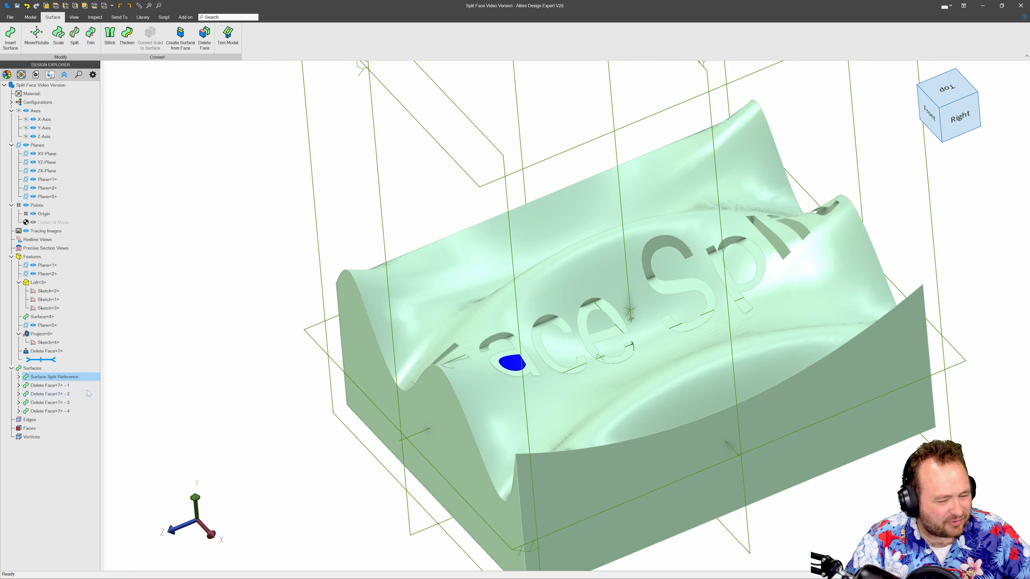
pyautogui.moveTo(415, 238); pyautogui.dragTo(413, 198, button='middle')
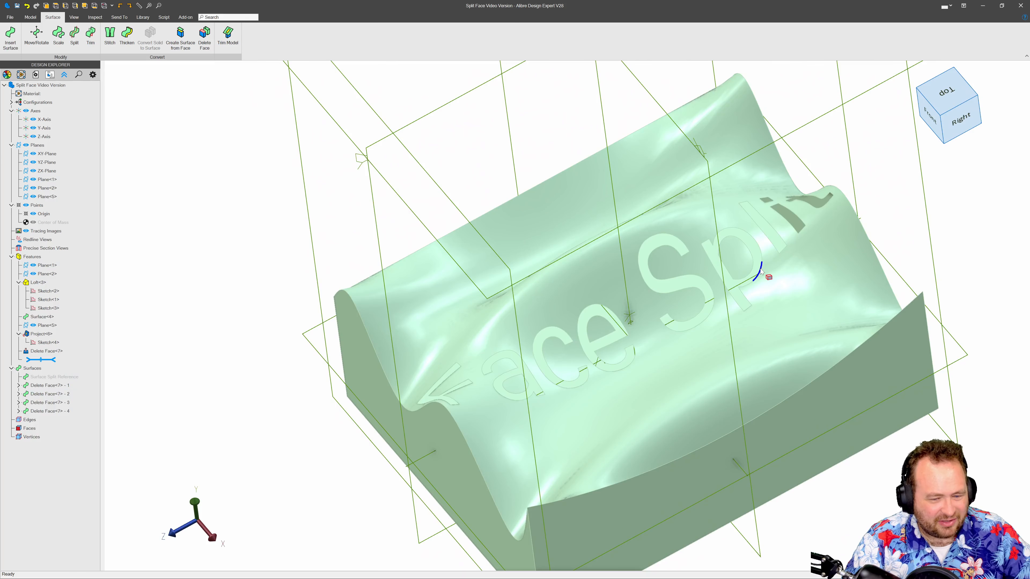
# Step: Examine the letter openings in the wavy top face and the separate island surfaces inside the letters a, e and p
pyautogui.click(740, 270)
pyautogui.scroll(6, 741, 267)
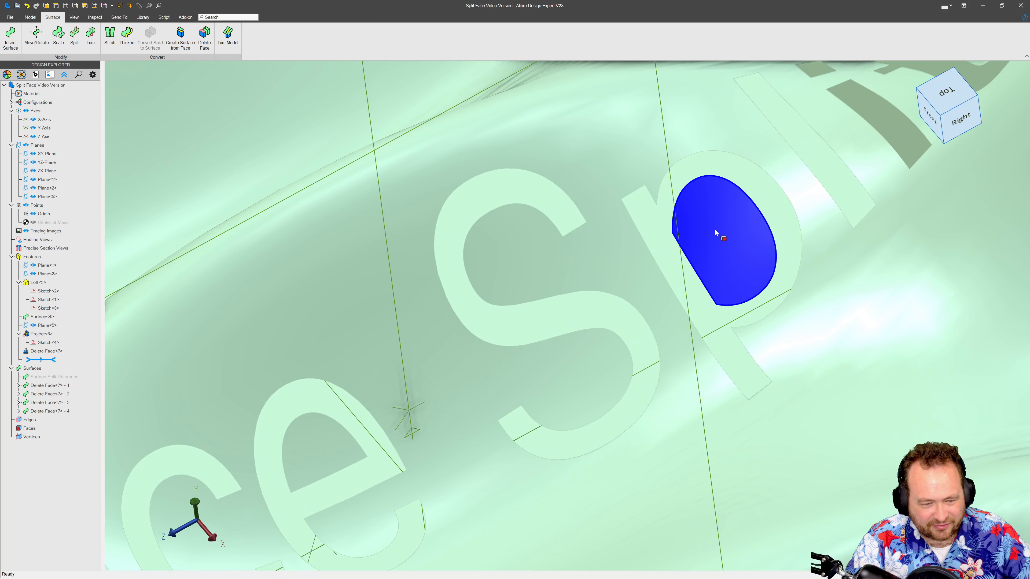
pyautogui.scroll(-3, 714, 231)
pyautogui.click(482, 361)
pyautogui.moveTo(482, 361); pyautogui.dragTo(413, 404, button='middle')
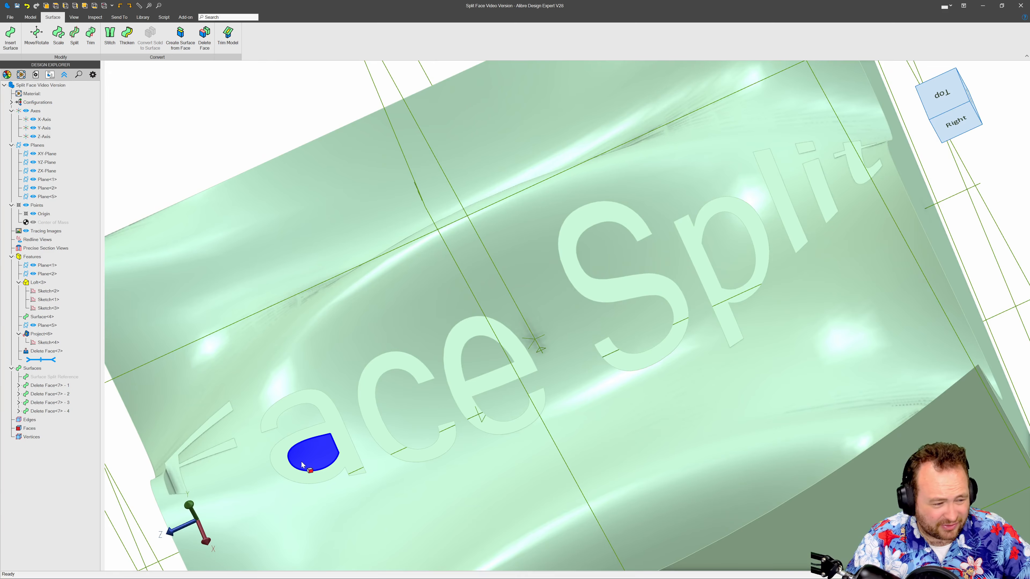
pyautogui.click(302, 465)
pyautogui.scroll(-5, 340, 375)
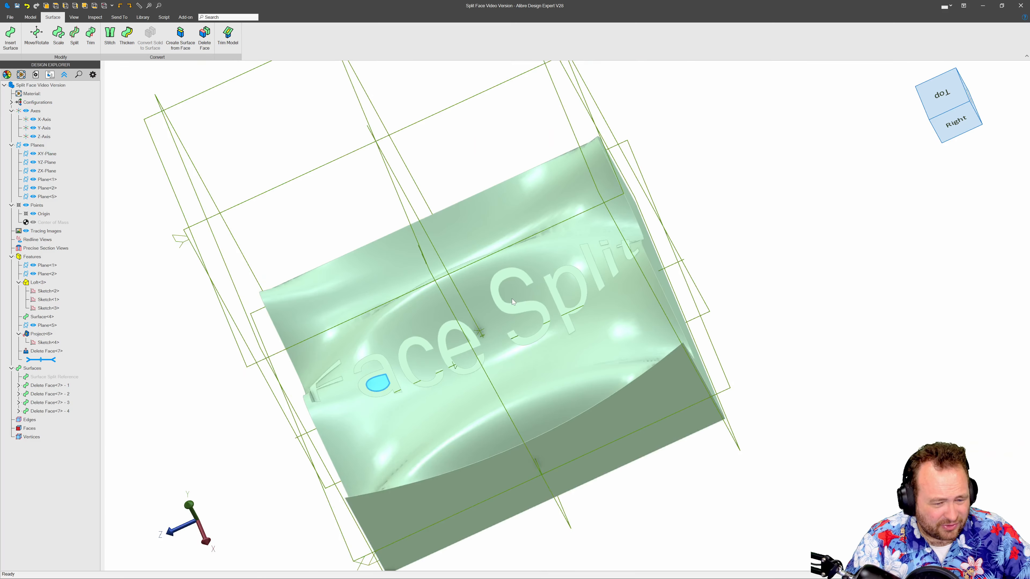
pyautogui.scroll(5, 383, 368)
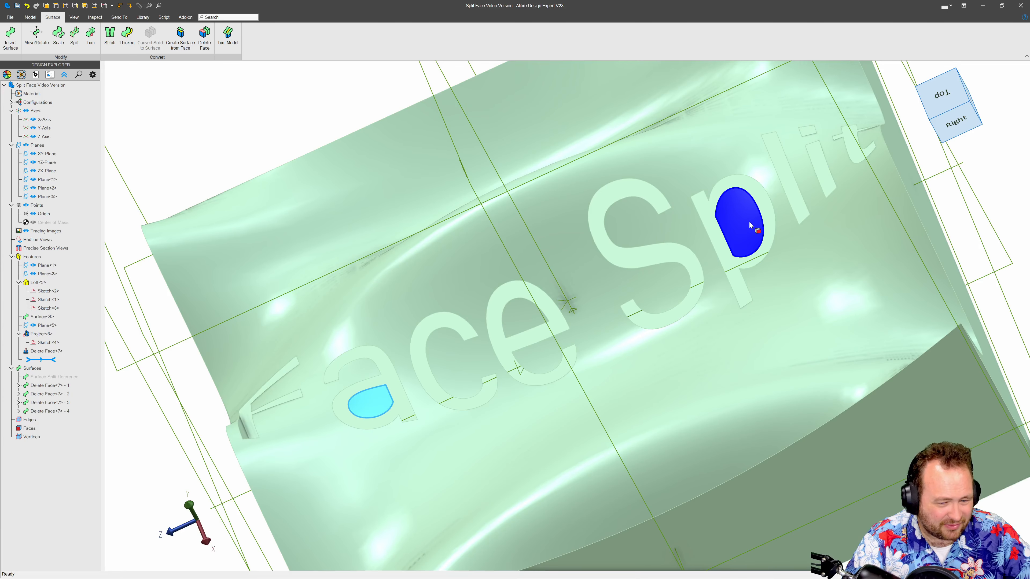
pyautogui.click(747, 224)
pyautogui.moveTo(817, 148); pyautogui.dragTo(855, 150, button='middle')
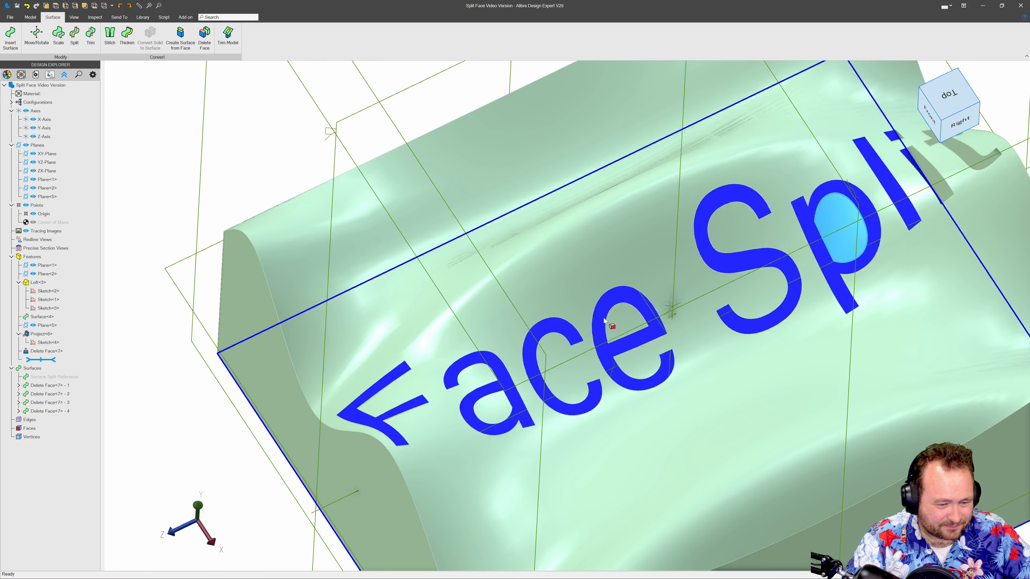
pyautogui.click(614, 326)
pyautogui.scroll(-4, 555, 312)
pyautogui.moveTo(637, 383); pyautogui.dragTo(626, 333, button='middle')
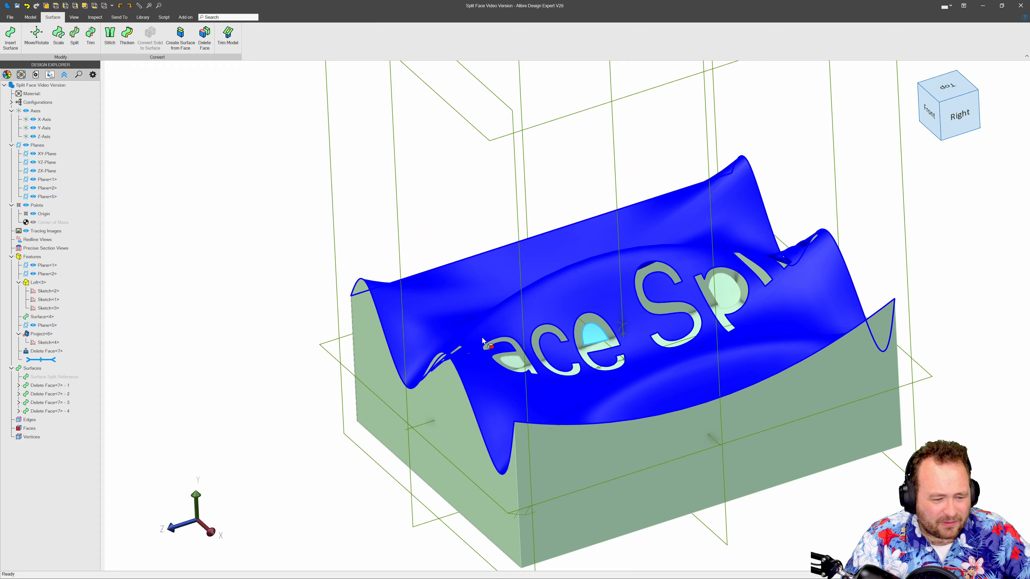
pyautogui.scroll(-5, 424, 430)
pyautogui.scroll(3, 550, 299)
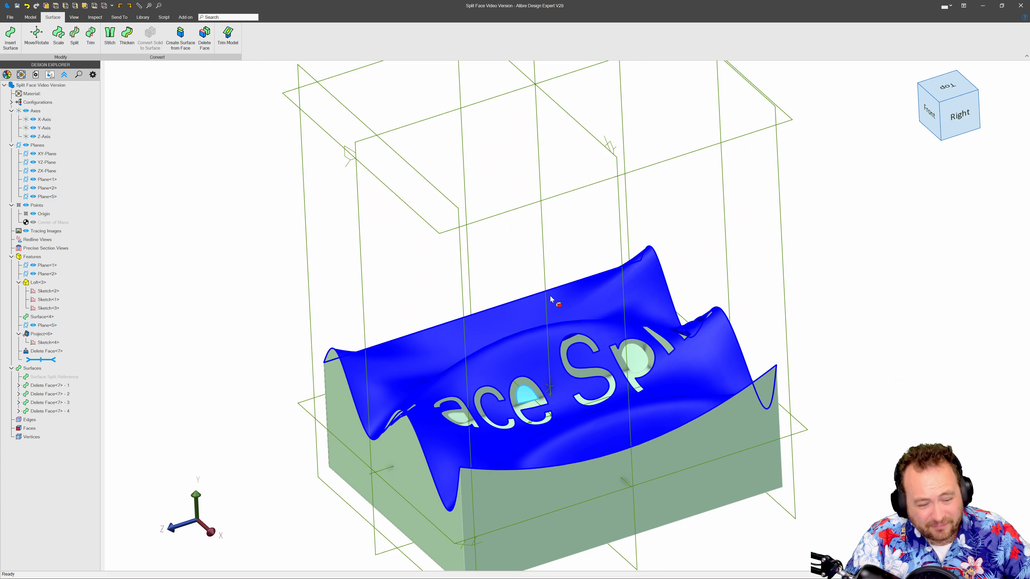
# Step: Create a sketch on the offset plane above the block and project the "Face Split" text sketch into it, maintaining the figure type
pyautogui.click(431, 226)
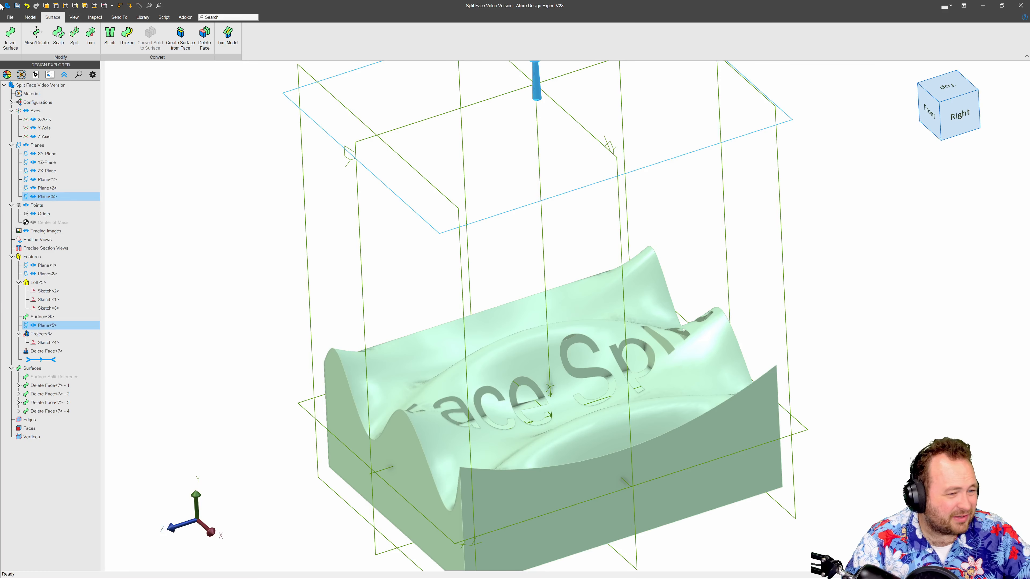
pyautogui.click(29, 20)
pyautogui.click(13, 36)
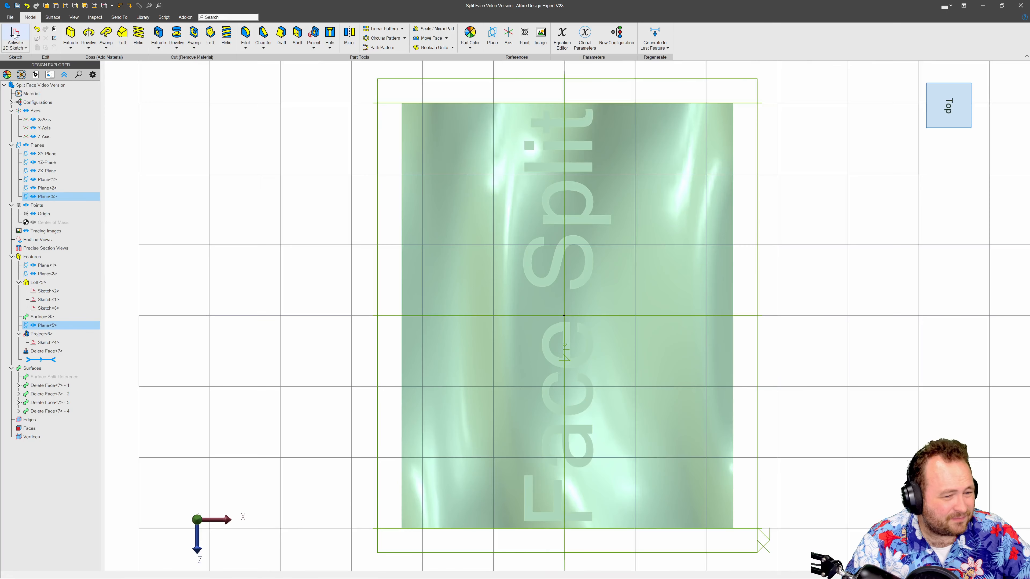
pyautogui.click(100, 43)
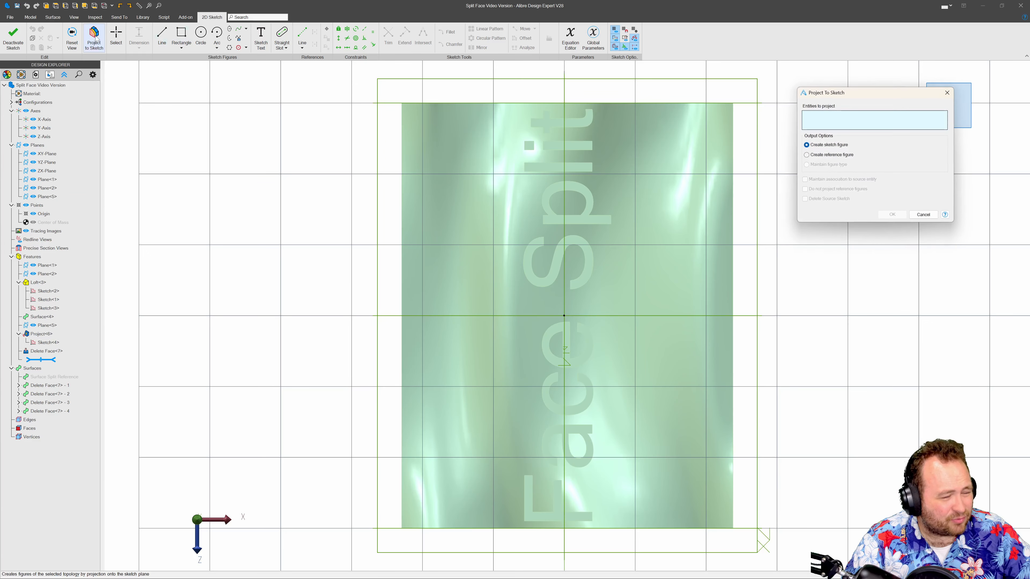
pyautogui.click(48, 343)
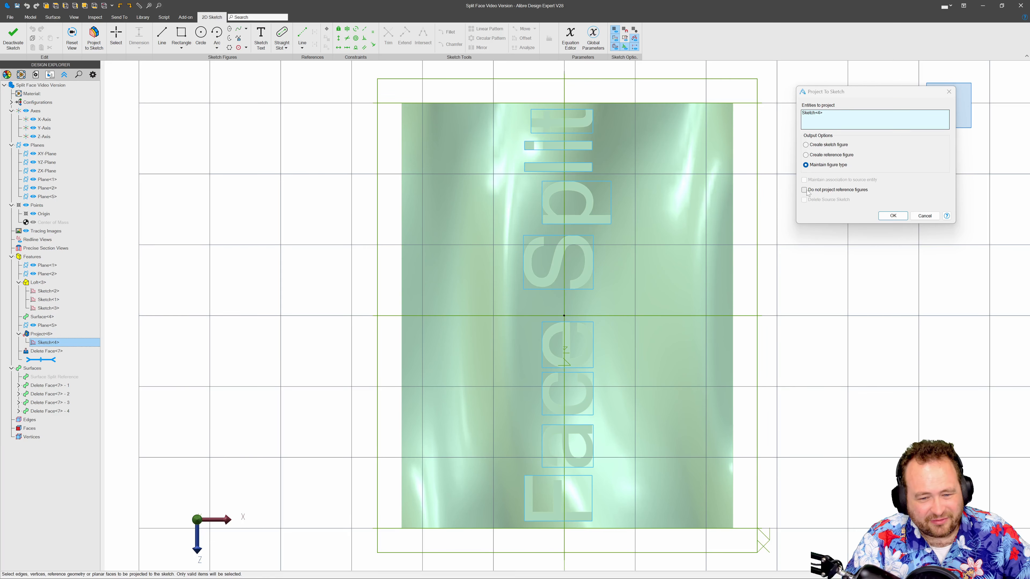
pyautogui.click(892, 214)
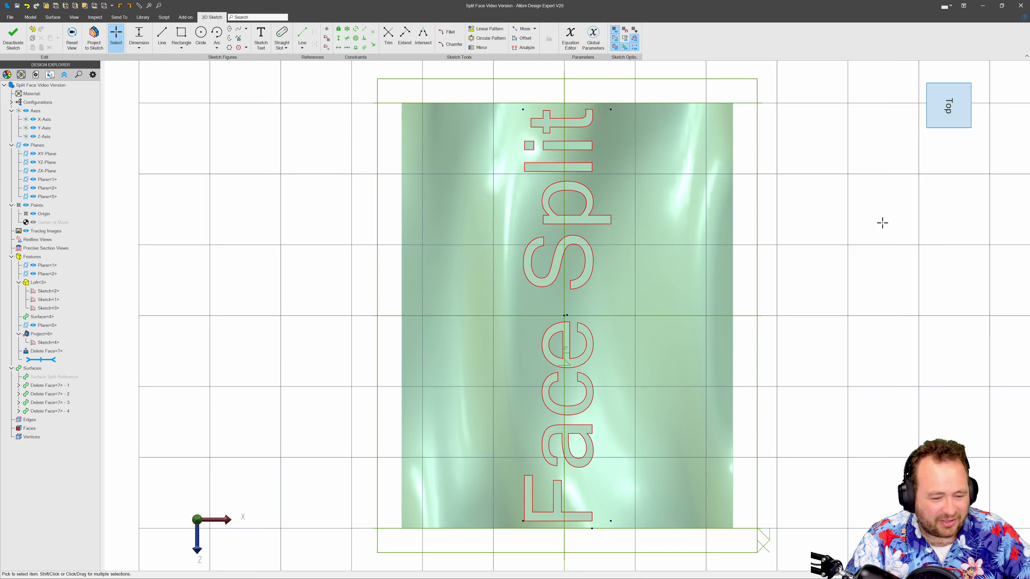
pyautogui.moveTo(825, 356)
pyautogui.mouseDown(button='middle')
pyautogui.moveTo(858, 310)
pyautogui.moveTo(777, 299)
pyautogui.moveTo(797, 324)
pyautogui.moveTo(701, 428)
pyautogui.moveTo(673, 136)
pyautogui.mouseUp(button='middle')
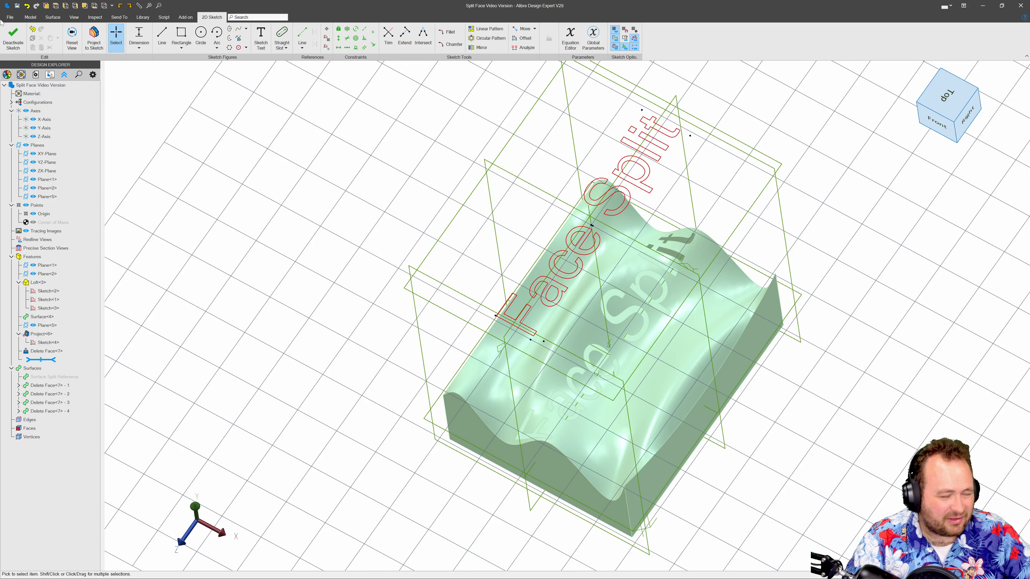
pyautogui.click(7, 38)
# Step: Start a boss extrusion of the projected text sketch and unhide the "Surface Split Reference" surface
pyautogui.scroll(3, 629, 295)
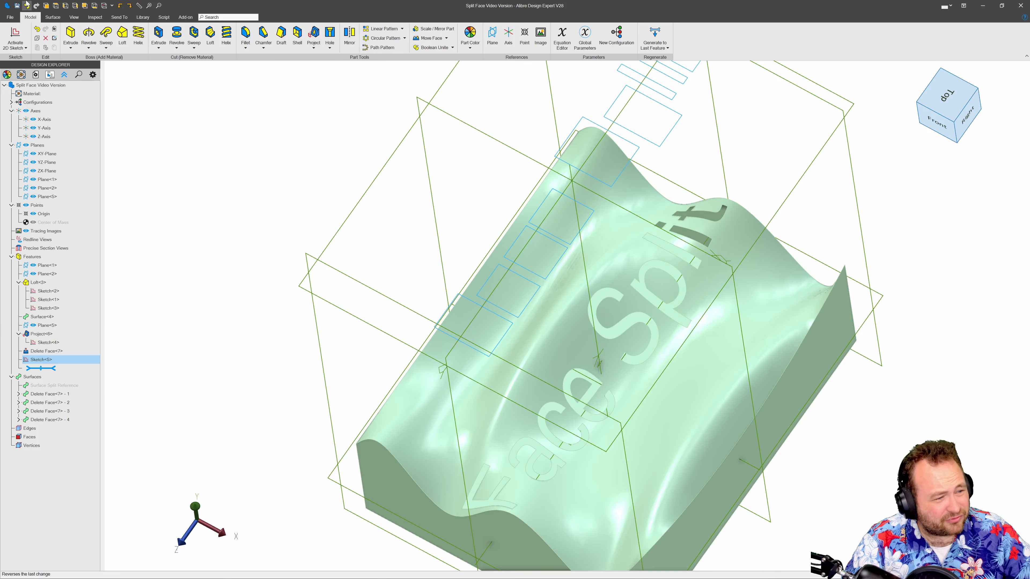
pyautogui.click(70, 35)
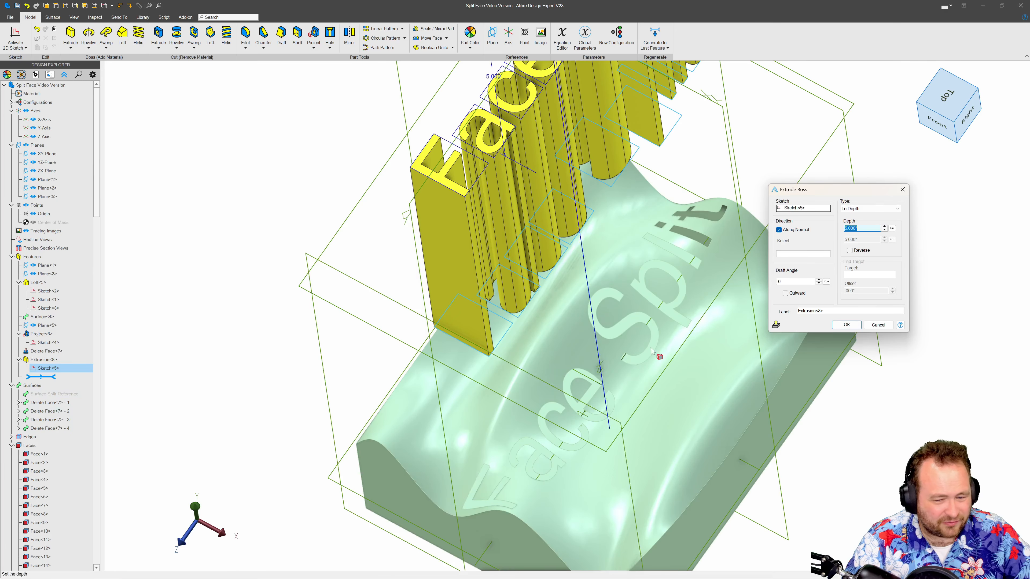
pyautogui.rightClick(59, 394)
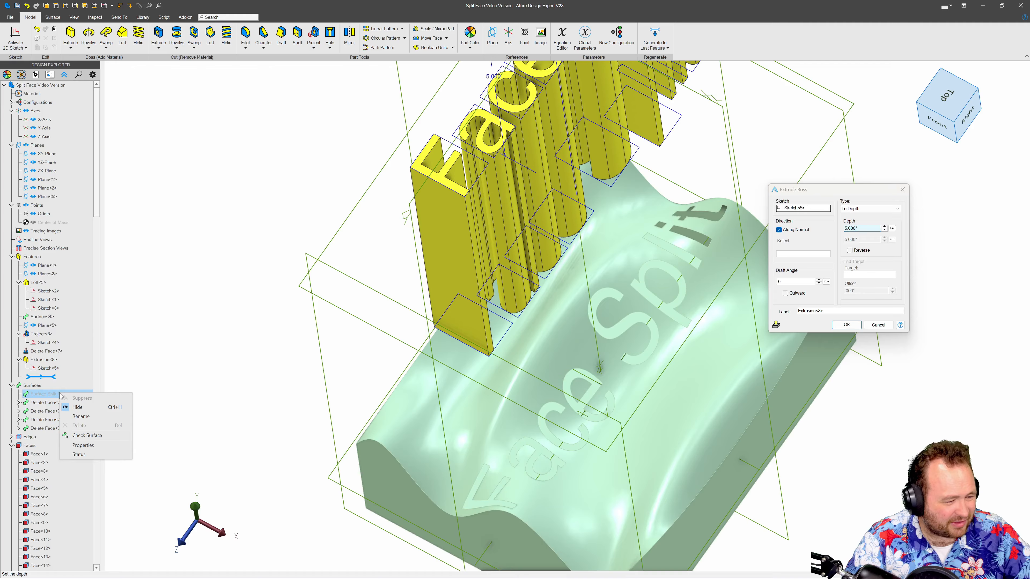
pyautogui.click(78, 408)
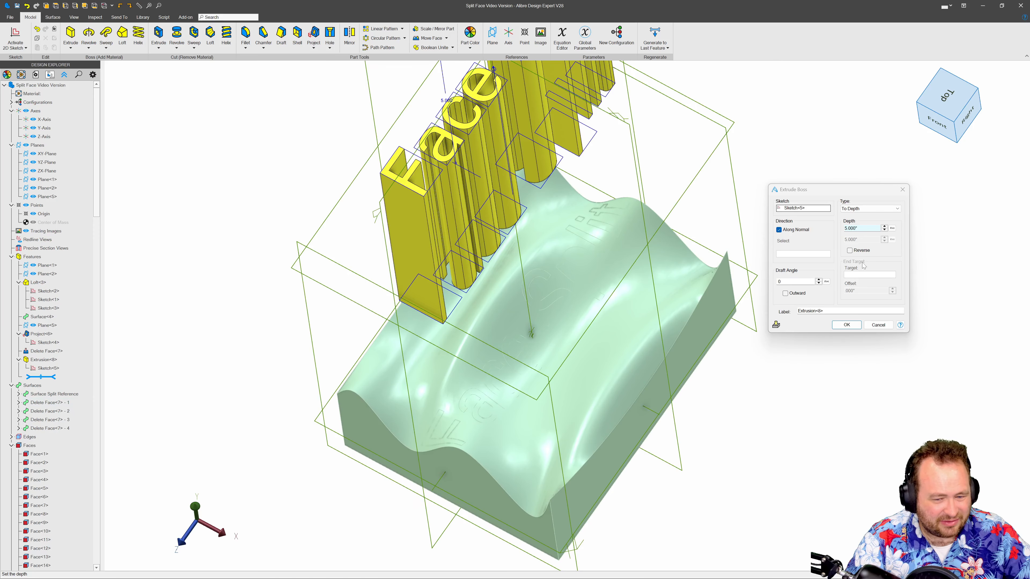
# Step: Extrude the "Face Split" text sketch as a boss with type To Geometry, ending at the "Surface Split Reference" surface
pyautogui.click(871, 210)
pyautogui.click(853, 231)
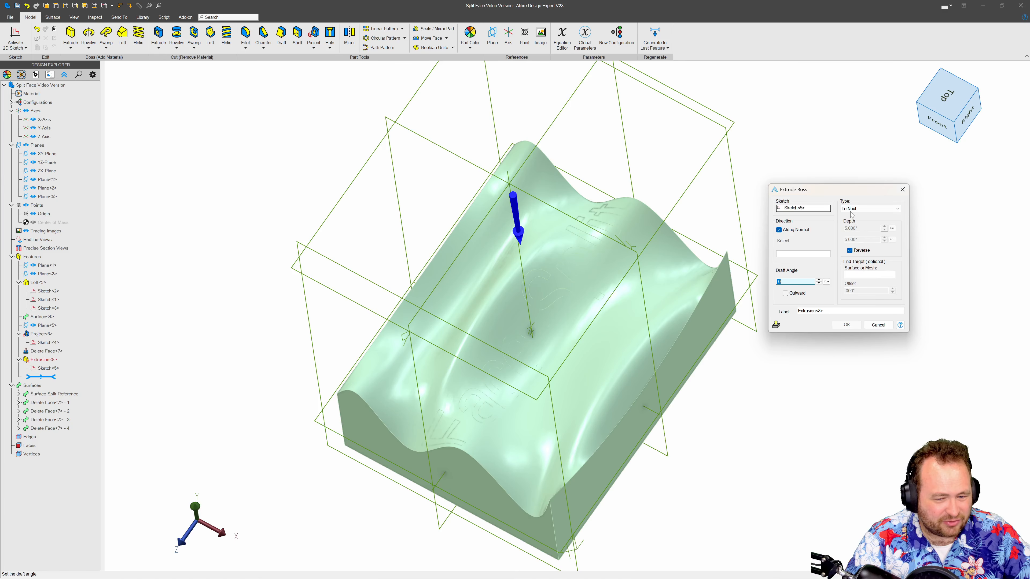
pyautogui.click(853, 210)
pyautogui.click(855, 236)
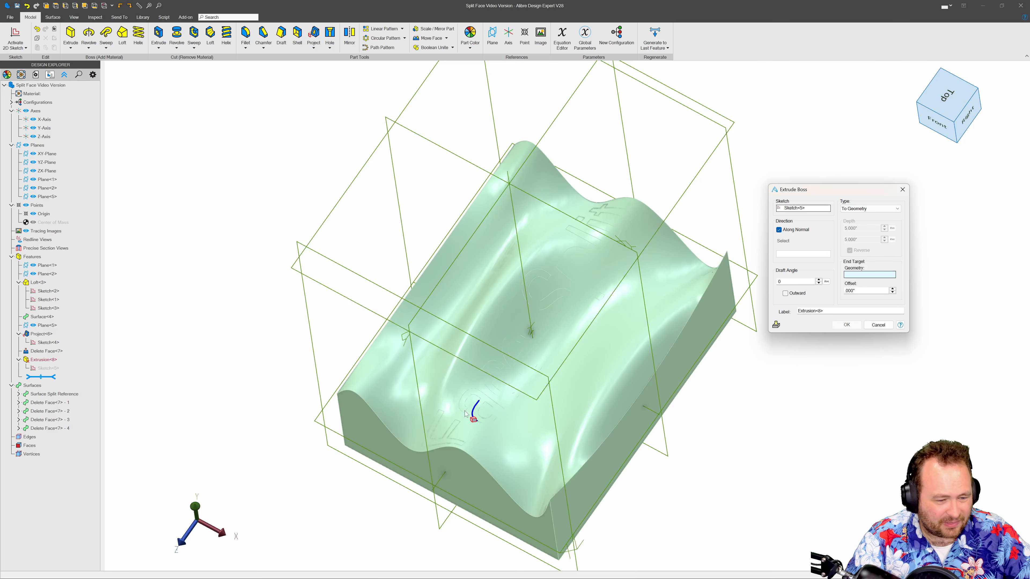
pyautogui.scroll(6, 466, 413)
pyautogui.click(494, 411)
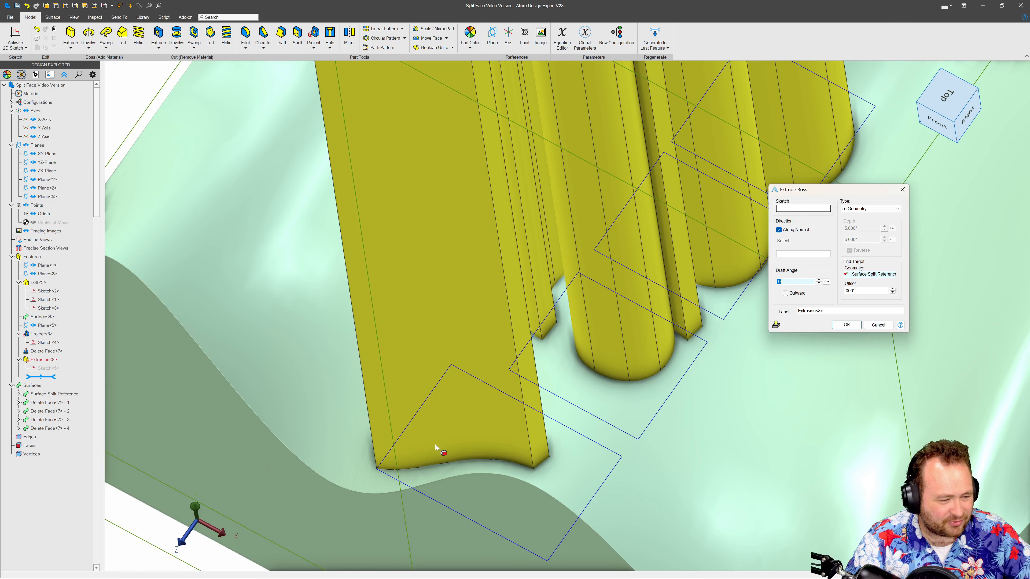
pyautogui.scroll(-8, 436, 447)
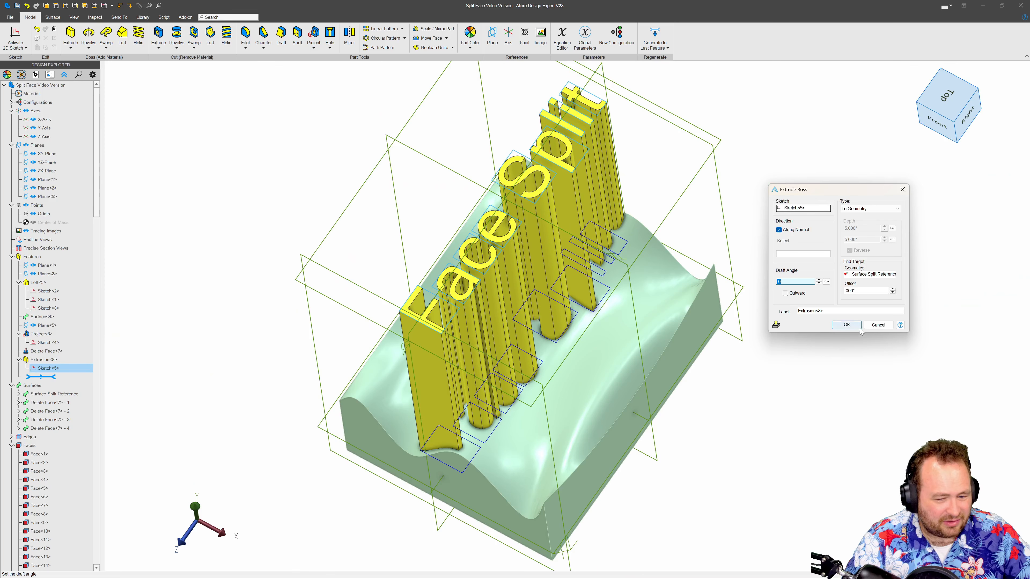
pyautogui.click(846, 325)
# Step: Delete the face of the "Surface Split Reference" surface with the Delete Face command
pyautogui.moveTo(790, 365); pyautogui.dragTo(673, 329, button='right')
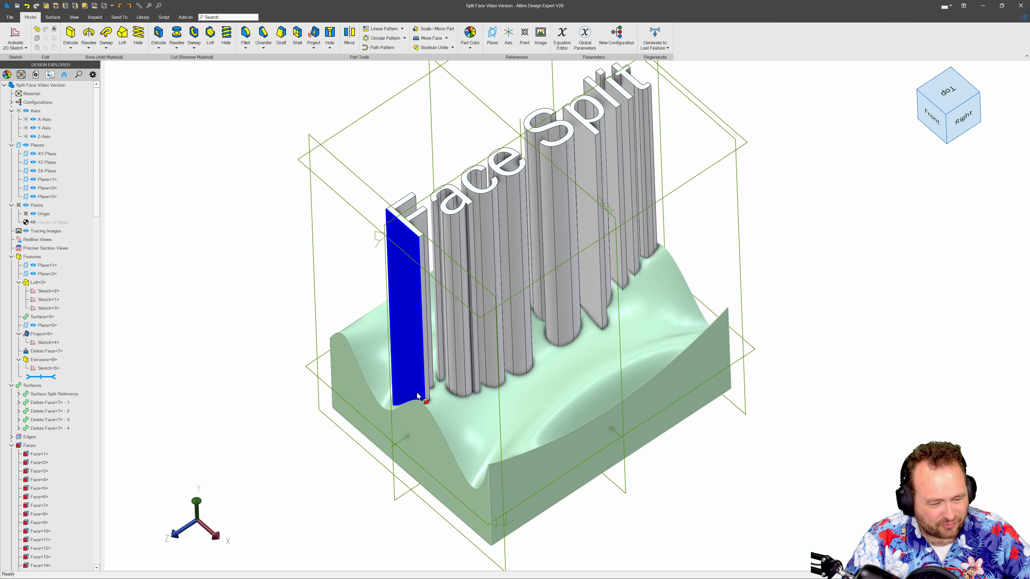
pyautogui.scroll(2, 418, 395)
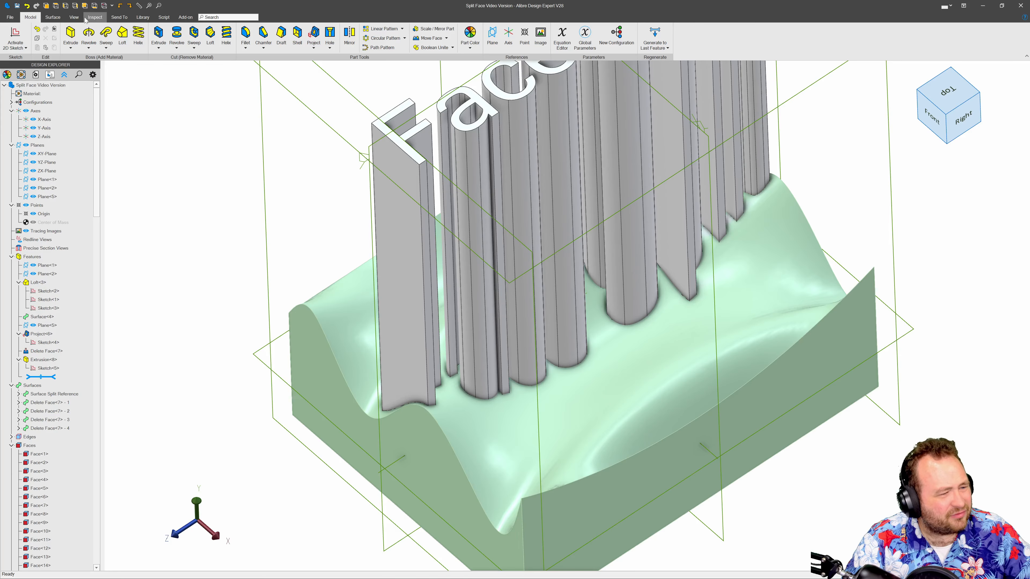
pyautogui.click(53, 18)
pyautogui.click(205, 35)
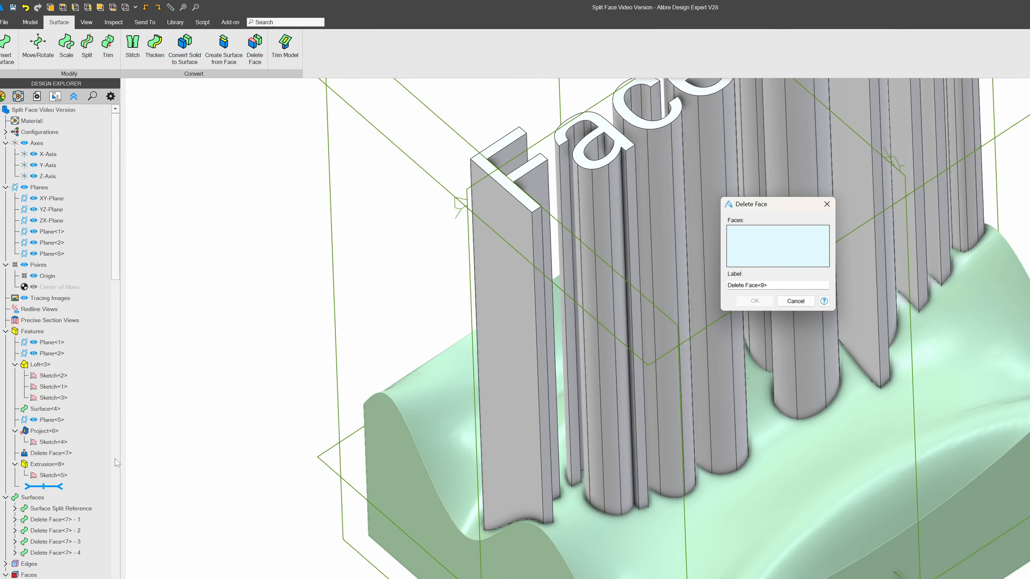
pyautogui.click(57, 508)
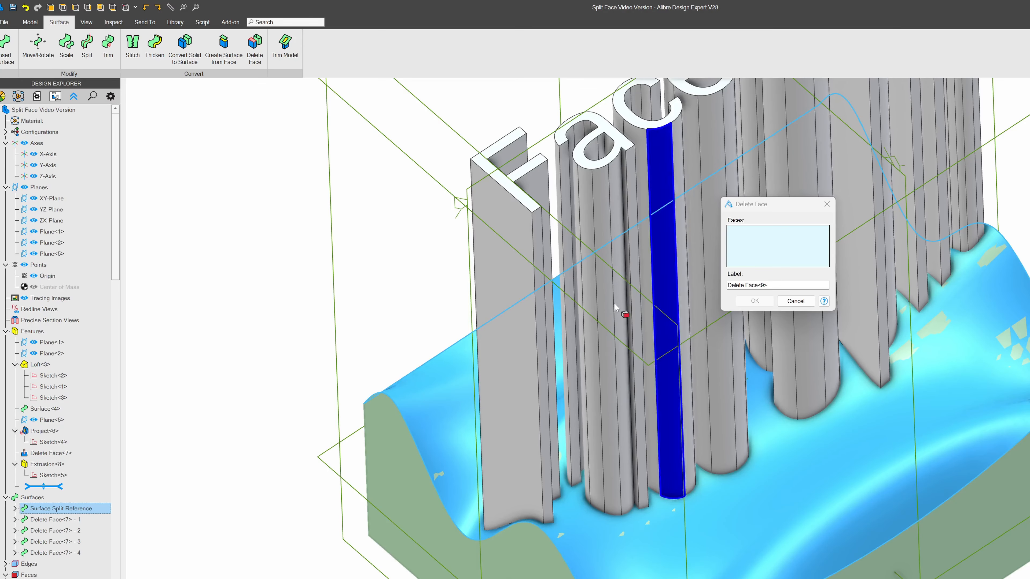
pyautogui.click(15, 508)
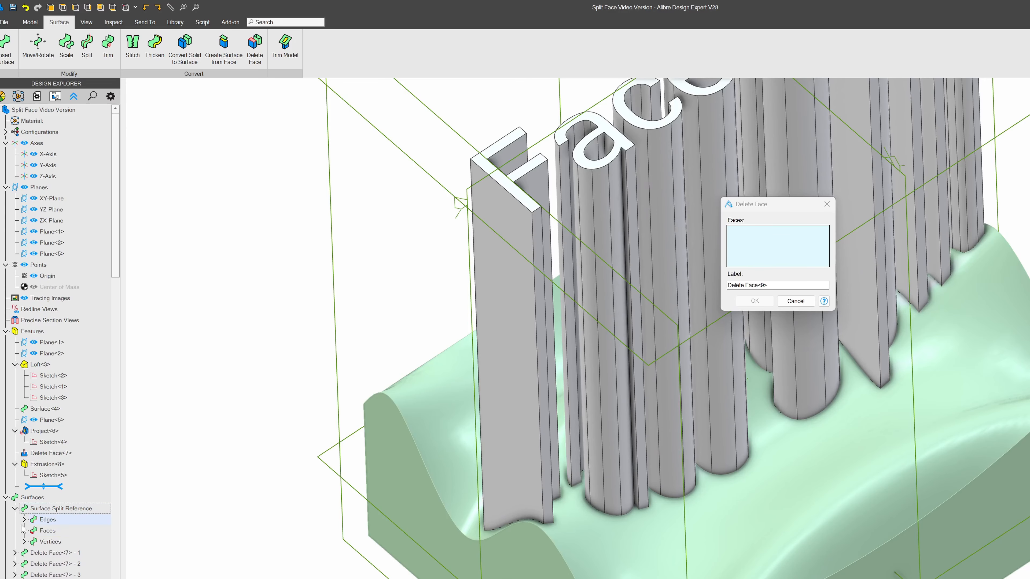
pyautogui.click(24, 531)
pyautogui.click(77, 541)
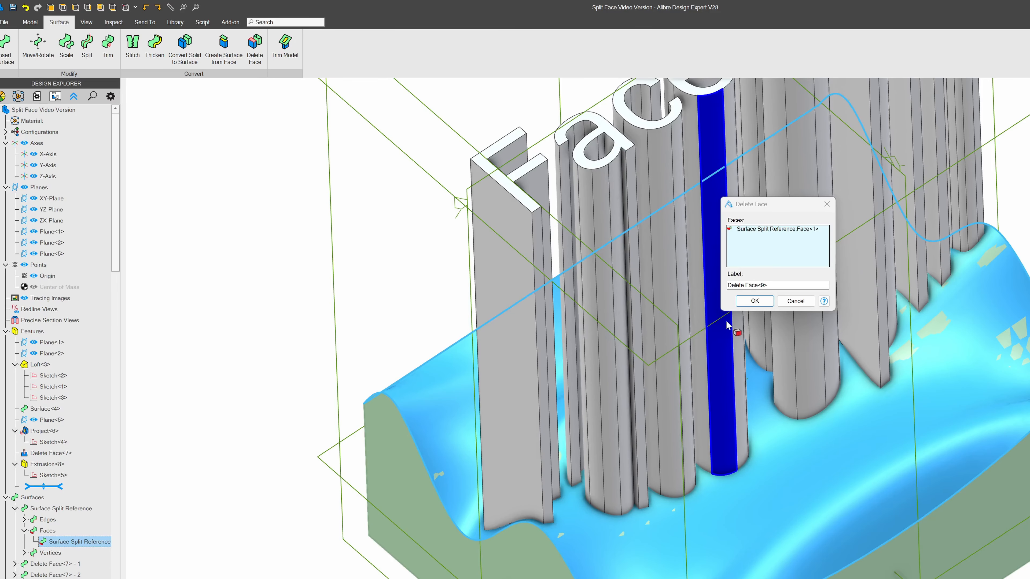
pyautogui.click(754, 300)
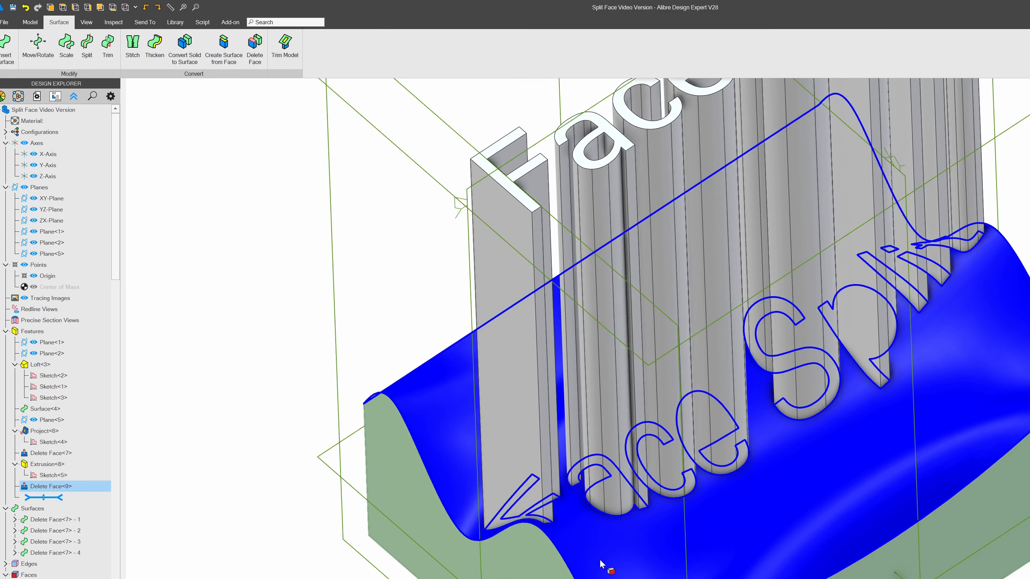
# Step: Examine the side faces of the extruded "Face Split" letters above the wavy surface
pyautogui.scroll(-3, 879, 576)
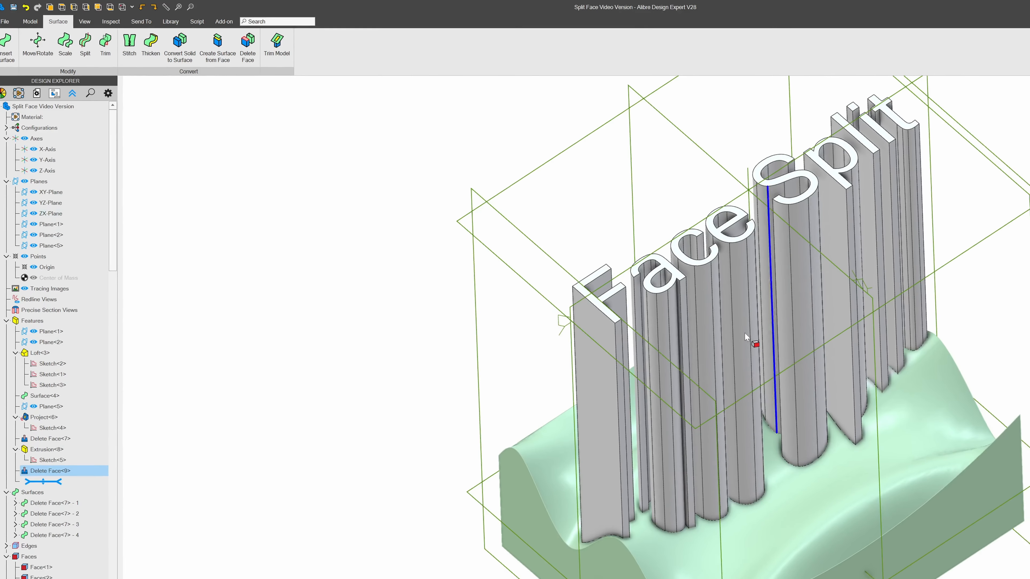
pyautogui.scroll(5, 611, 273)
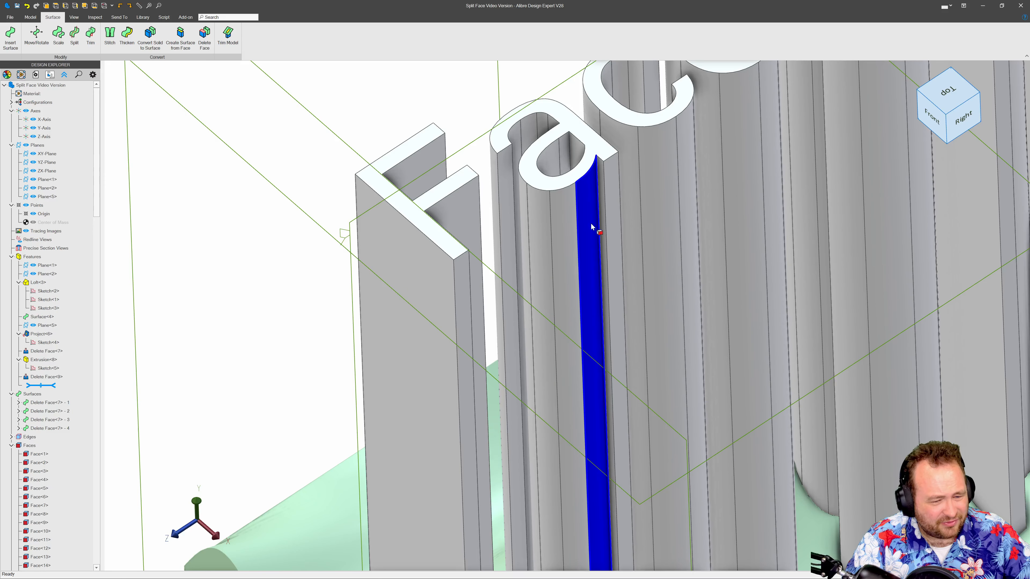
pyautogui.click(597, 223)
pyautogui.scroll(-3, 603, 219)
pyautogui.scroll(-5, 513, 230)
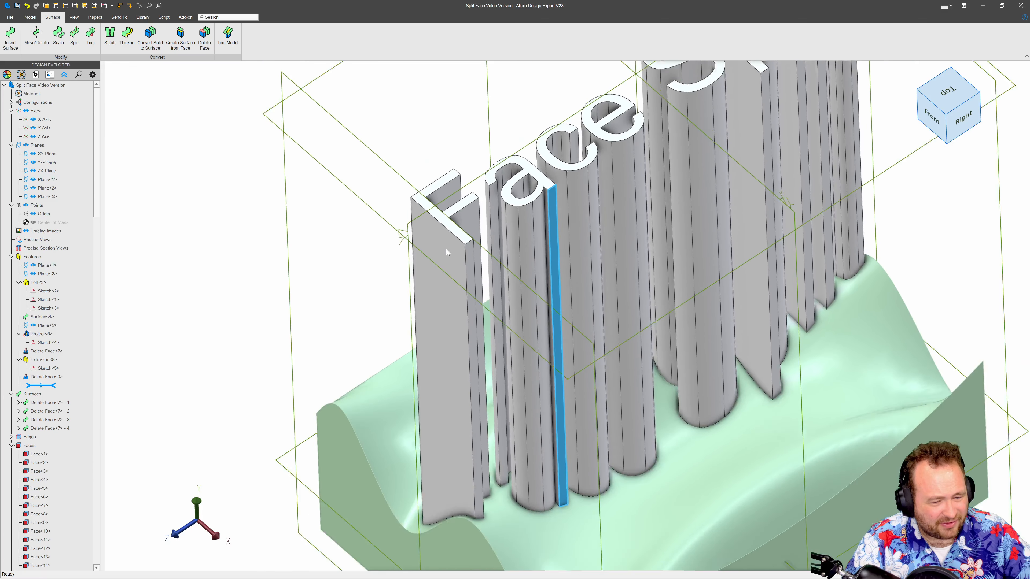
pyautogui.scroll(-3, 406, 371)
pyautogui.scroll(4, 575, 324)
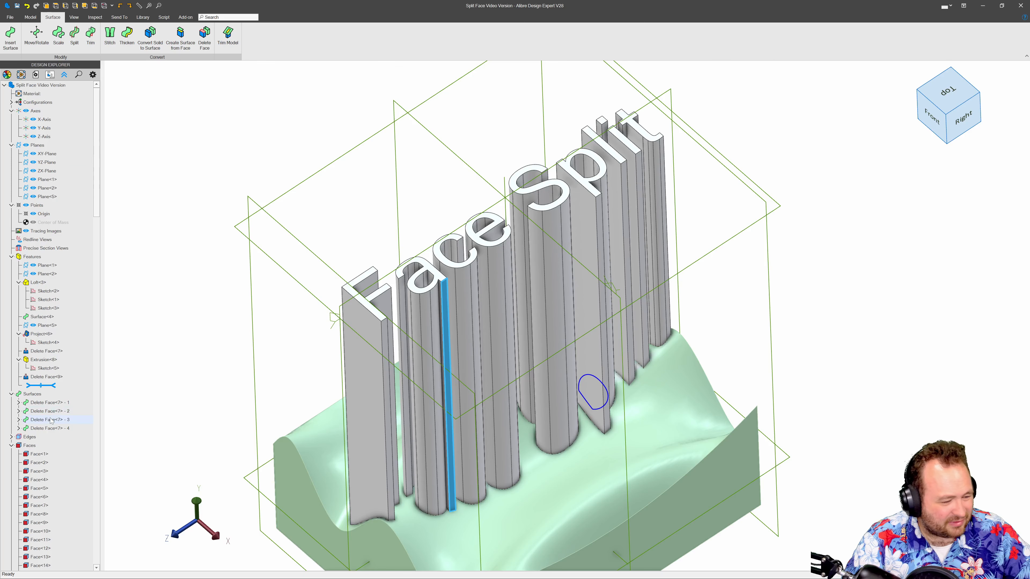
# Step: Hide the four surfaces "Delete Face<7> - 1" through "Delete Face<7> - 4"
pyautogui.rightClick(46, 407)
pyautogui.click(65, 419)
pyautogui.rightClick(60, 412)
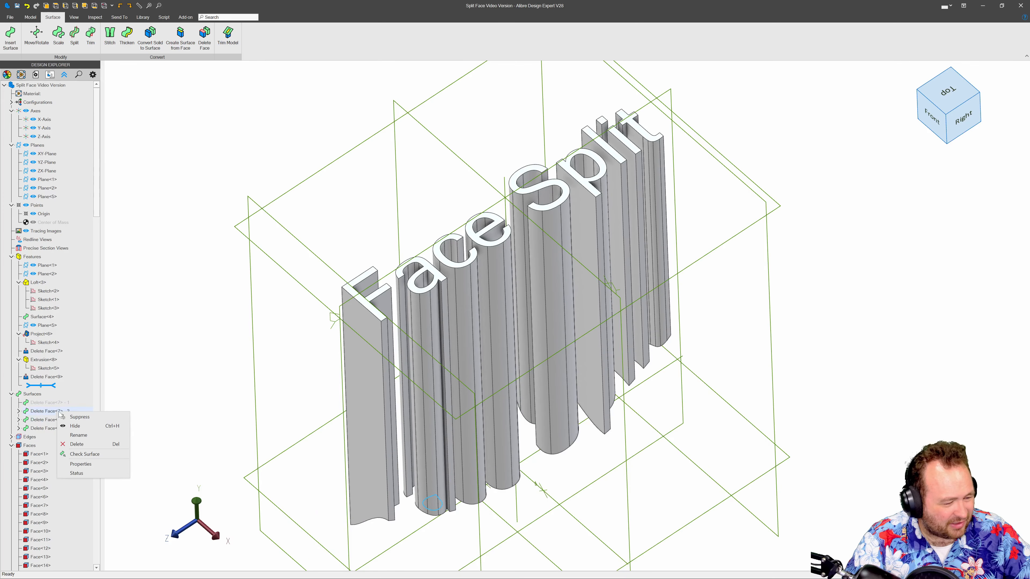
pyautogui.click(75, 426)
pyautogui.rightClick(60, 420)
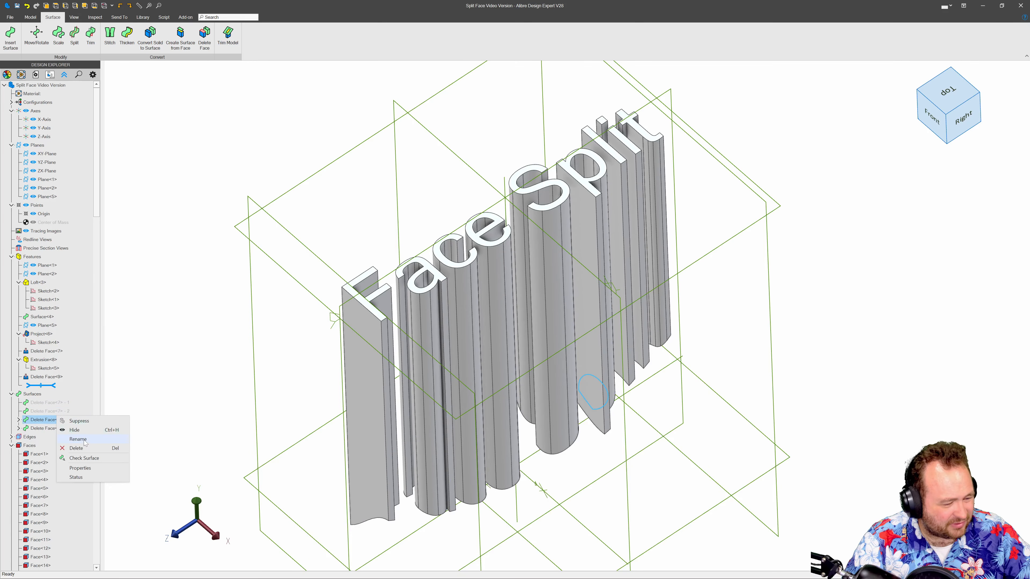
pyautogui.click(85, 433)
pyautogui.rightClick(59, 429)
pyautogui.click(77, 445)
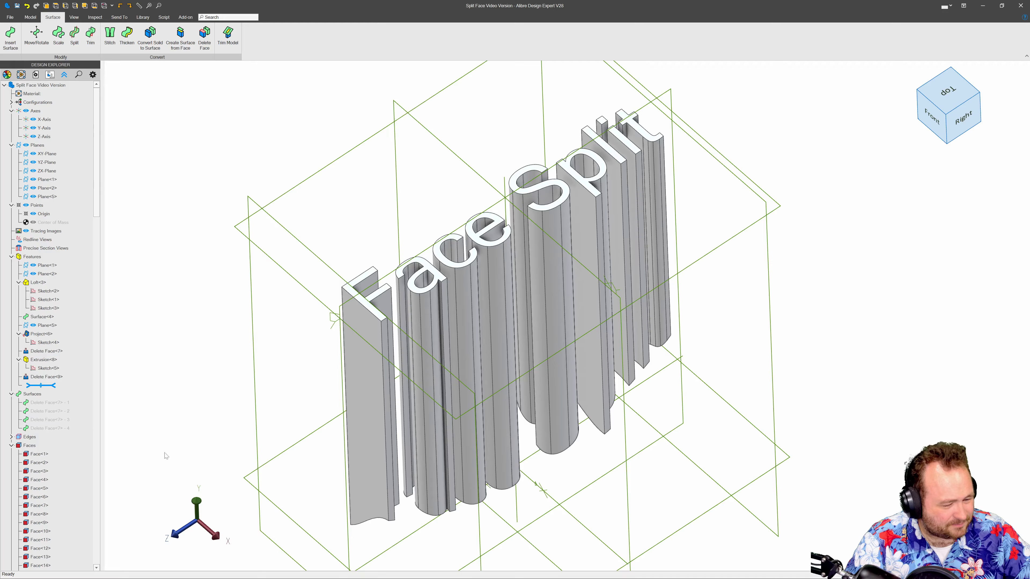
# Step: Delete the extruded letters' faces, Face<1> through Face<166>, excluding the curved bottom face of every letter from the selection
pyautogui.moveTo(248, 443); pyautogui.dragTo(239, 292, button='right')
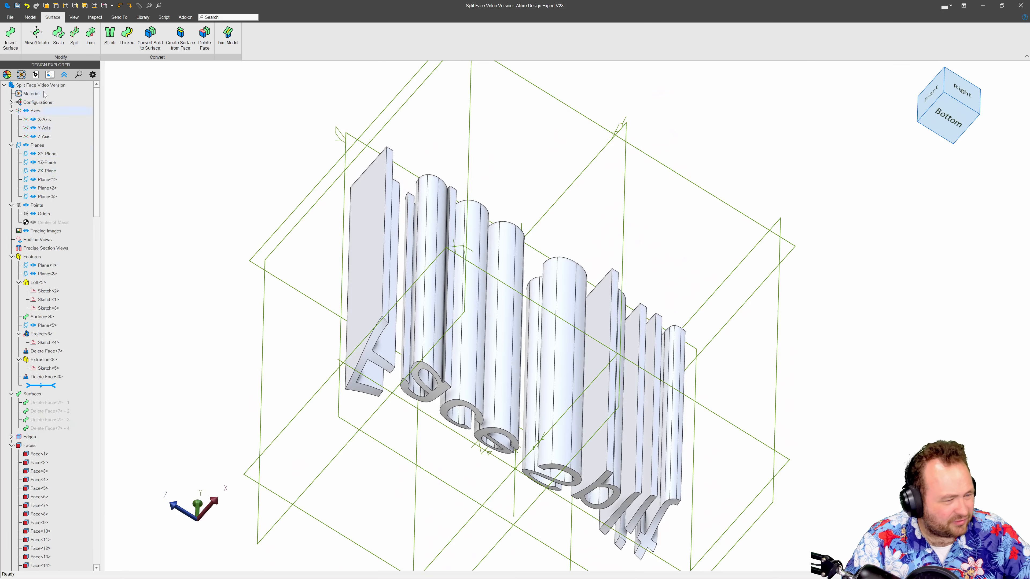
pyautogui.click(205, 34)
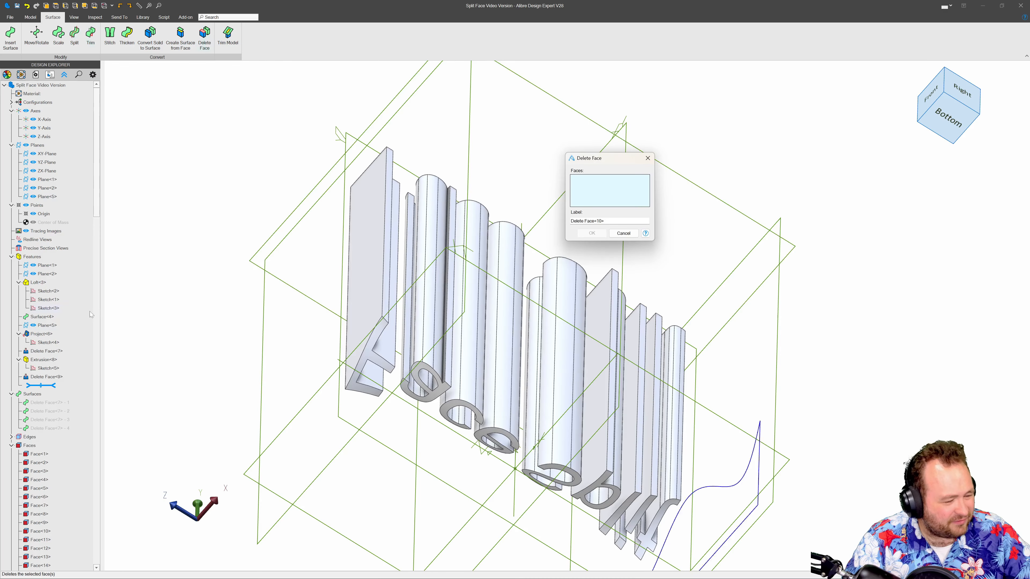
pyautogui.scroll(-3, 49, 401)
pyautogui.click(38, 377)
pyautogui.scroll(-6, 38, 378)
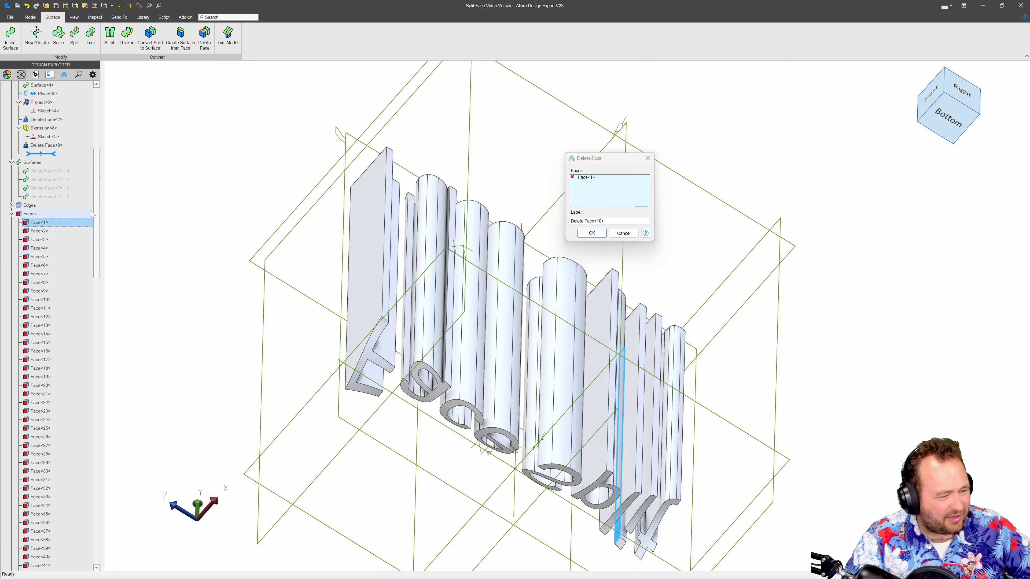
pyautogui.moveTo(97, 216); pyautogui.dragTo(95, 424)
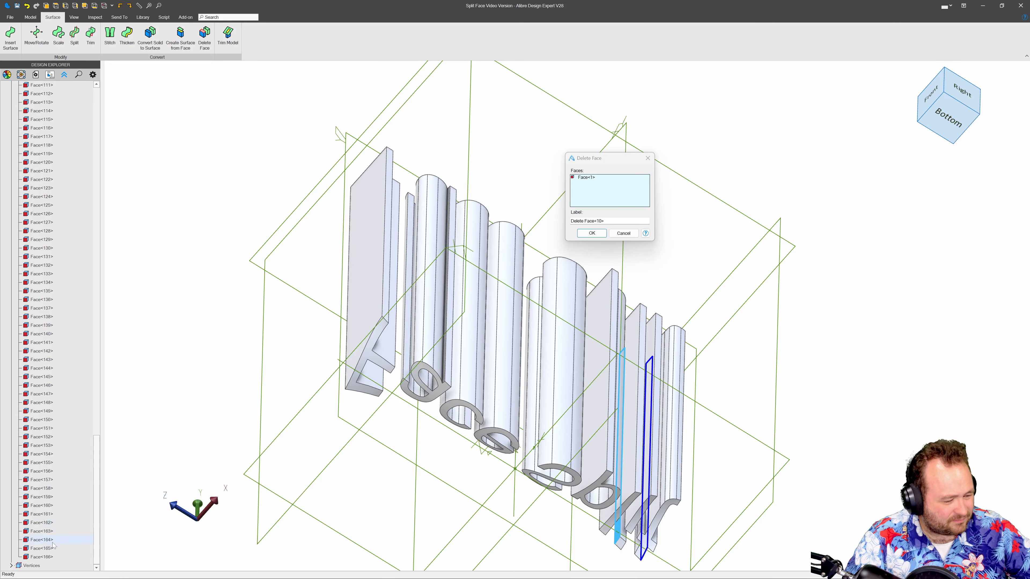
pyautogui.keyDown('shift'); pyautogui.click(44, 556); pyautogui.keyUp('shift')
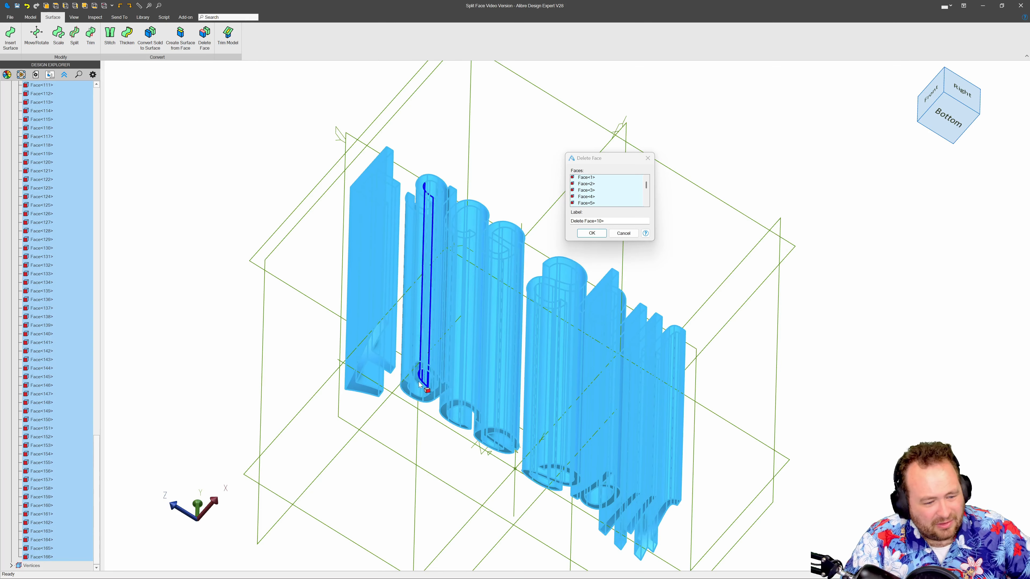
pyautogui.scroll(5, 425, 385)
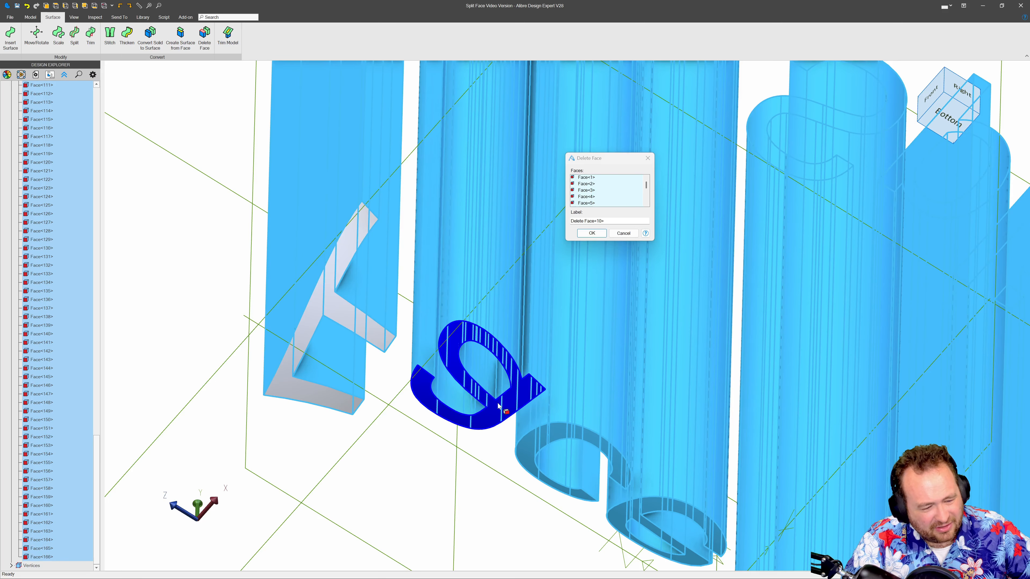
pyautogui.moveTo(653, 510); pyautogui.dragTo(475, 278, button='middle')
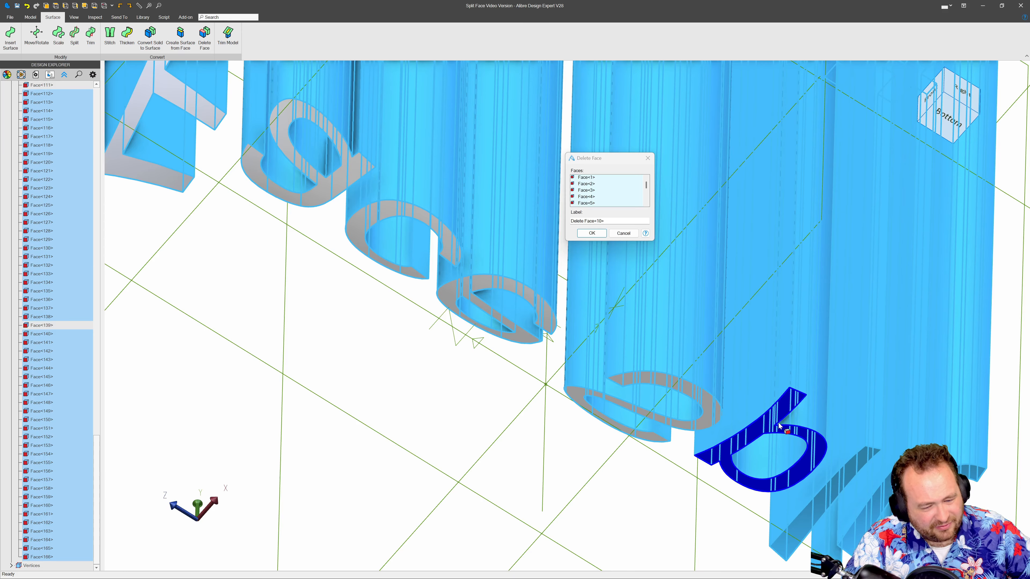
pyautogui.click(840, 484)
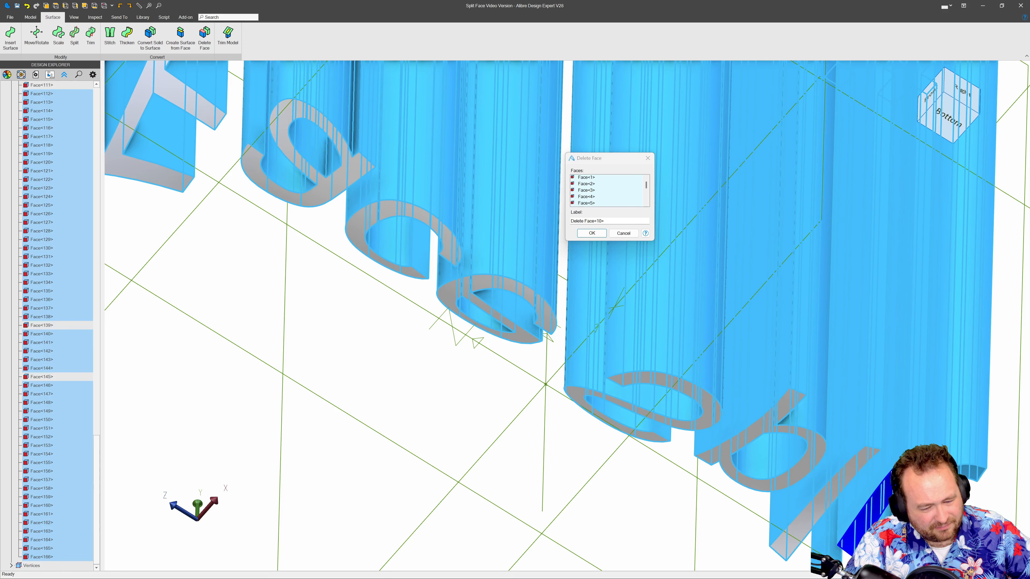
pyautogui.moveTo(888, 491); pyautogui.dragTo(839, 336, button='middle')
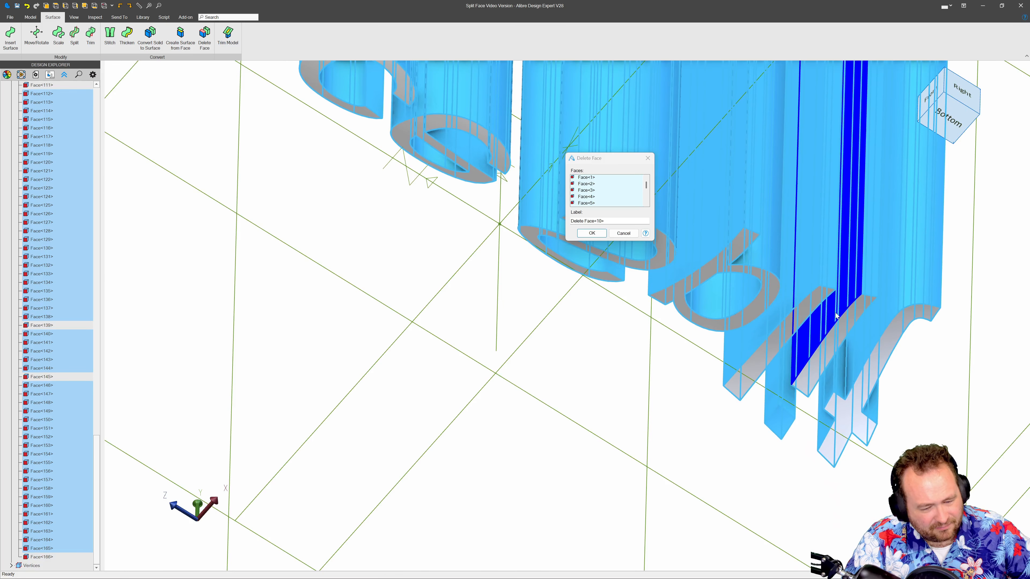
pyautogui.click(589, 234)
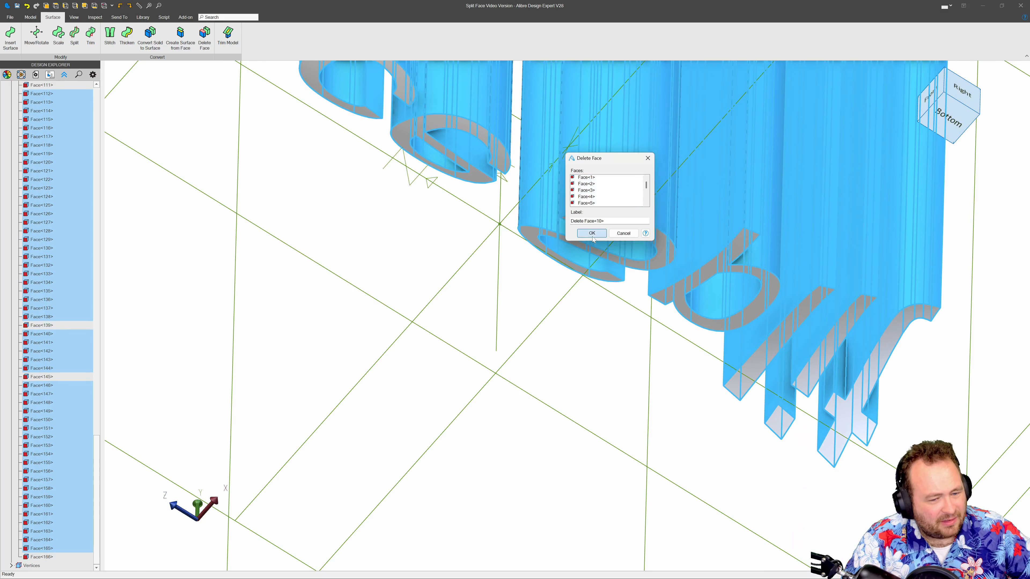
# Step: Examine the remaining curved letter surfaces from above and clear the selection
pyautogui.scroll(-5, 576, 357)
pyautogui.moveTo(573, 356); pyautogui.dragTo(561, 495, button='middle')
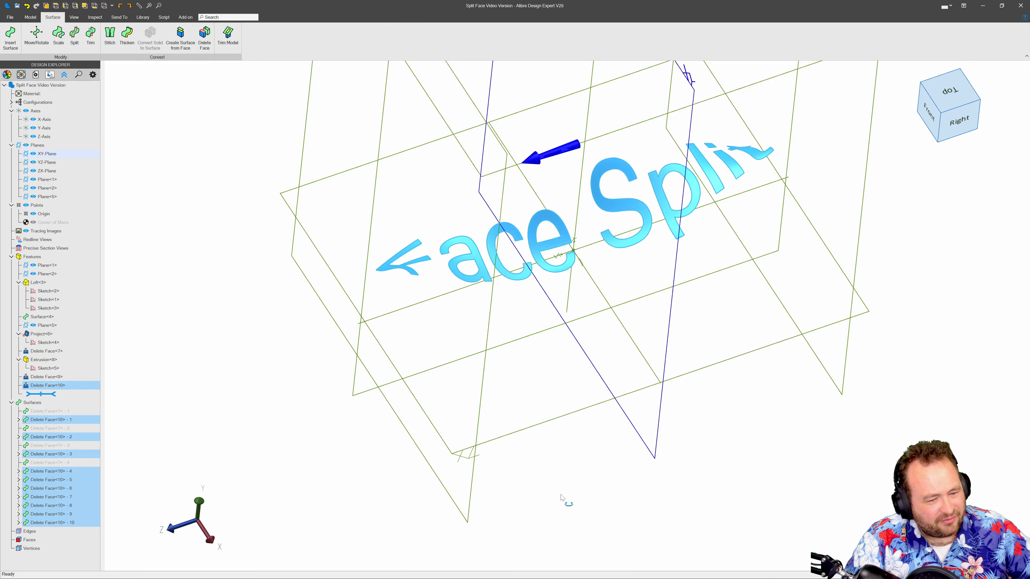
pyautogui.scroll(-2, 545, 400)
pyautogui.scroll(5, 530, 259)
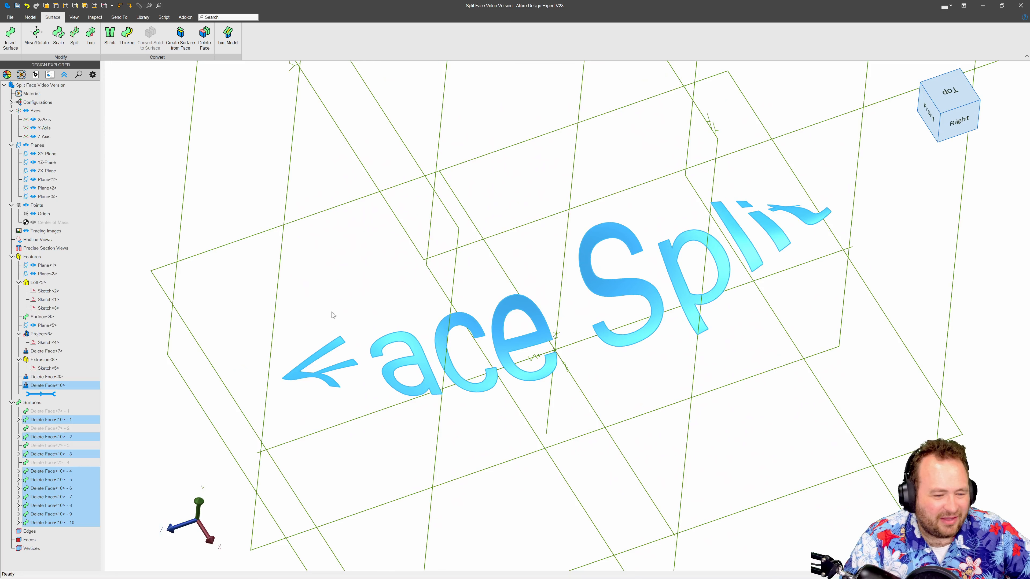
pyautogui.click(316, 280)
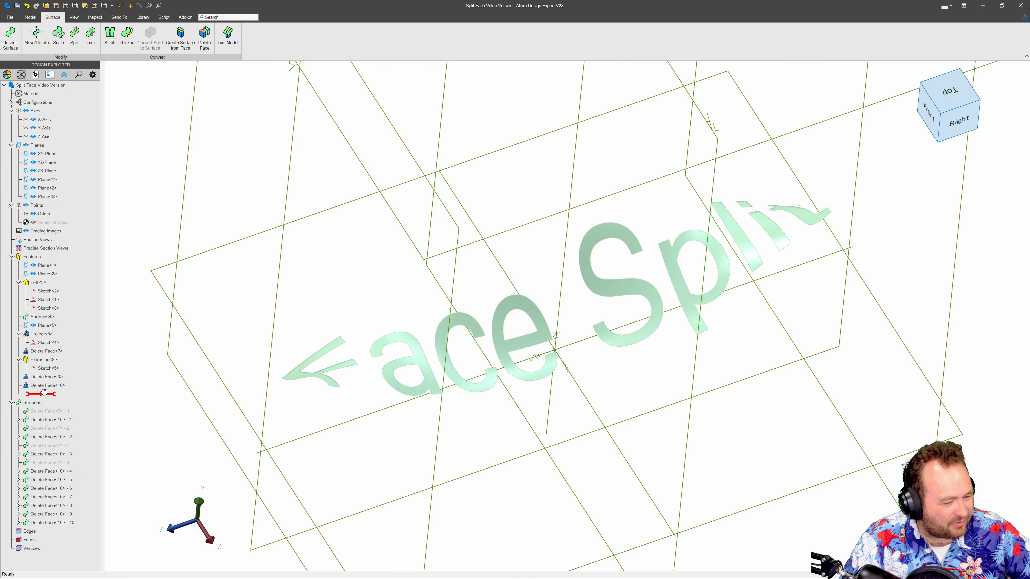
# Step: Show the four hidden surfaces "Delete Face<7> - 1" through "Delete Face<7> - 4" again
pyautogui.rightClick(47, 413)
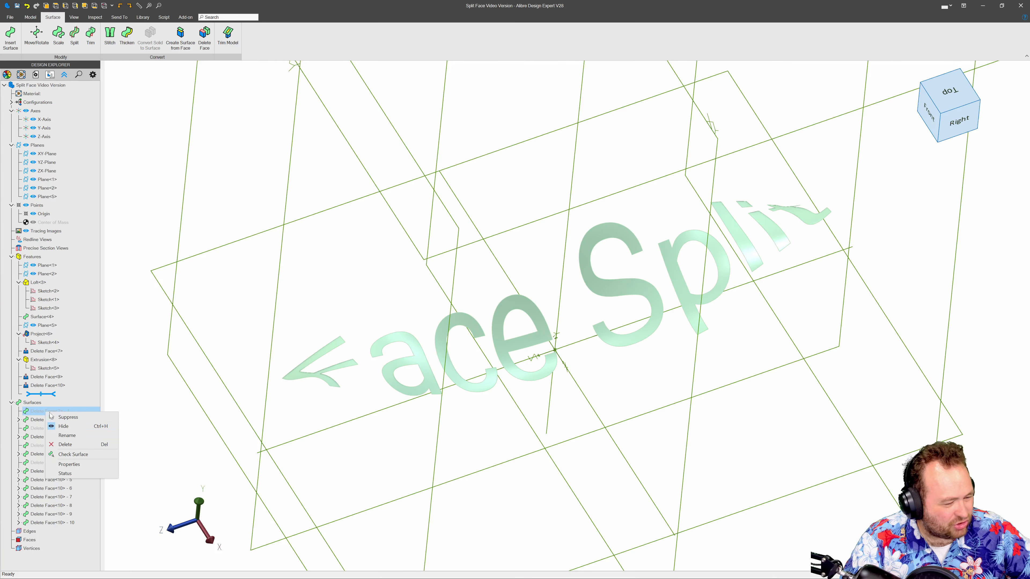
pyautogui.click(65, 426)
pyautogui.rightClick(52, 430)
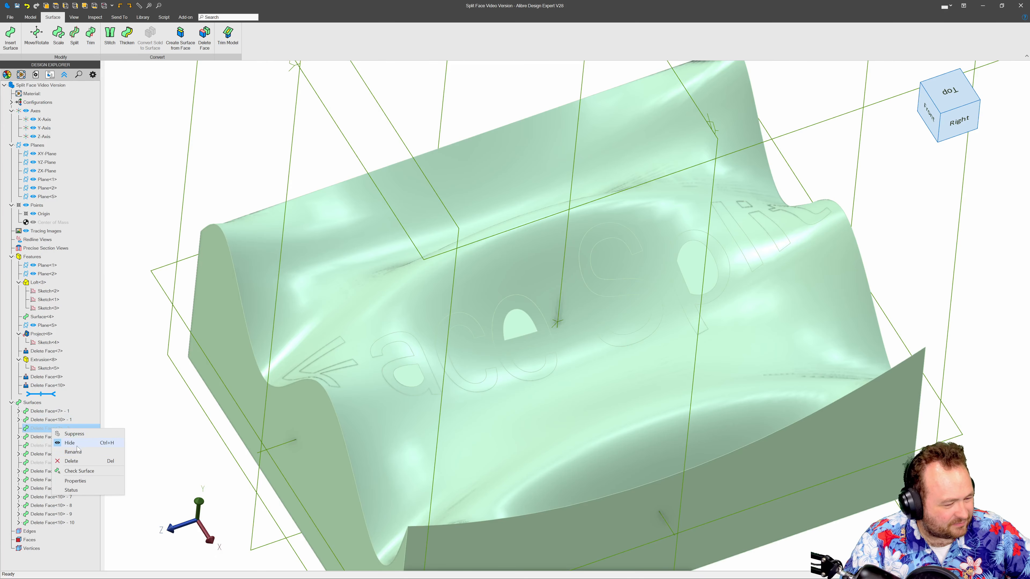
pyautogui.click(78, 445)
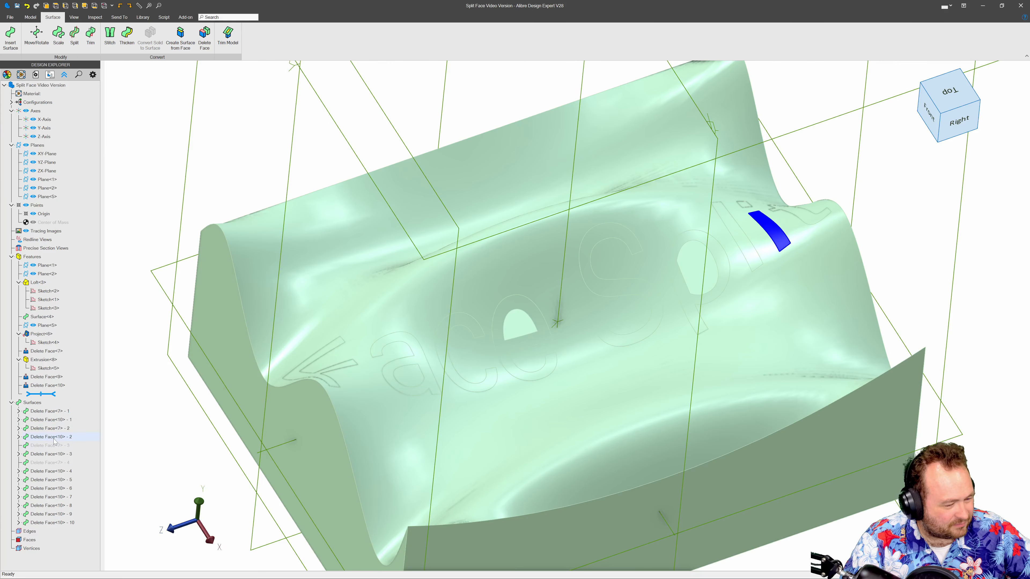
pyautogui.rightClick(54, 446)
pyautogui.click(73, 460)
pyautogui.rightClick(44, 462)
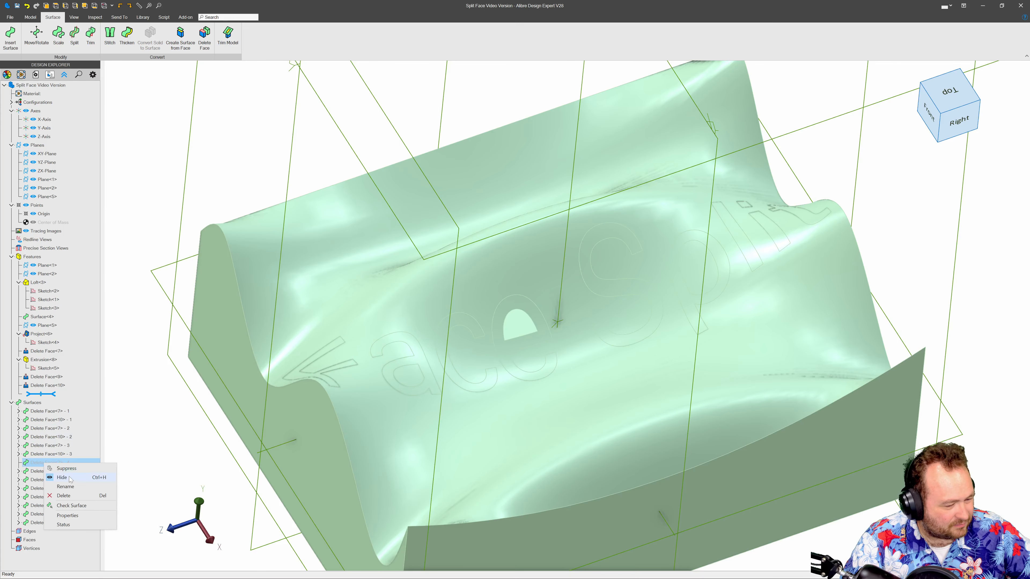
pyautogui.click(72, 478)
pyautogui.click(501, 348)
pyautogui.moveTo(502, 349); pyautogui.dragTo(541, 338, button='middle')
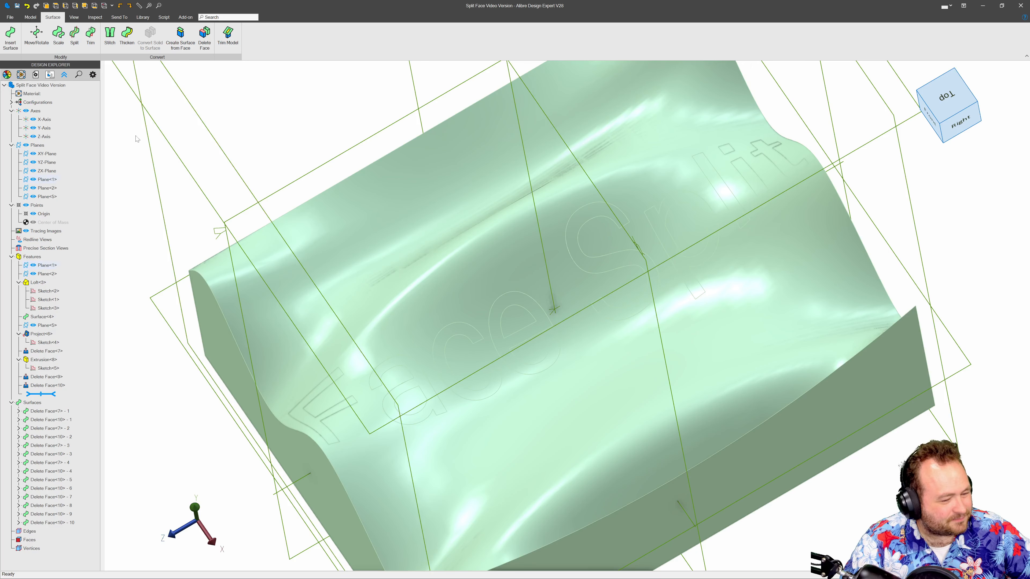
# Step: Stitch all block and letter surfaces, from "Delete Face<7> - 1" through the last "Delete Face<10>" surface, to a solid
pyautogui.click(30, 18)
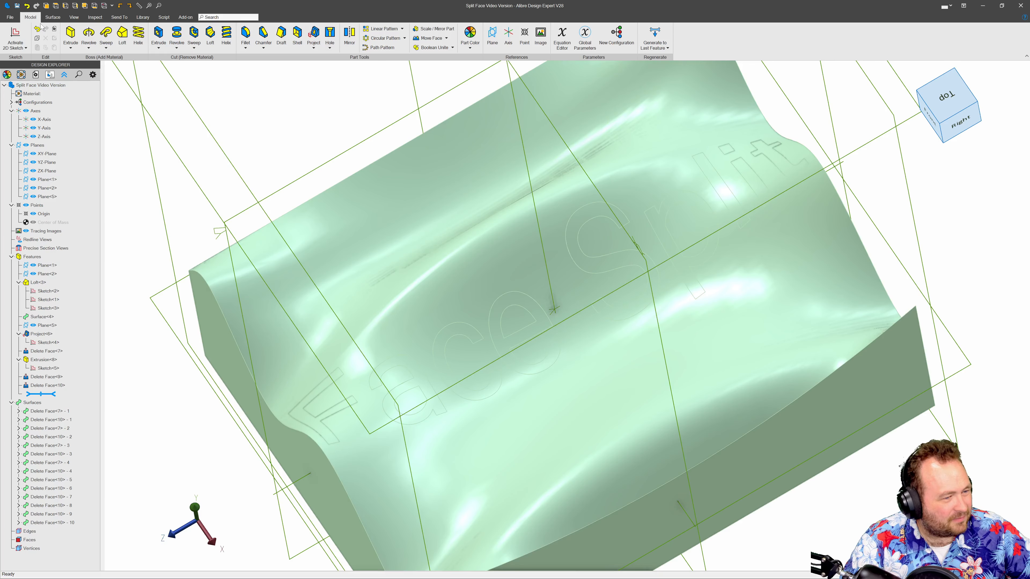
pyautogui.click(53, 18)
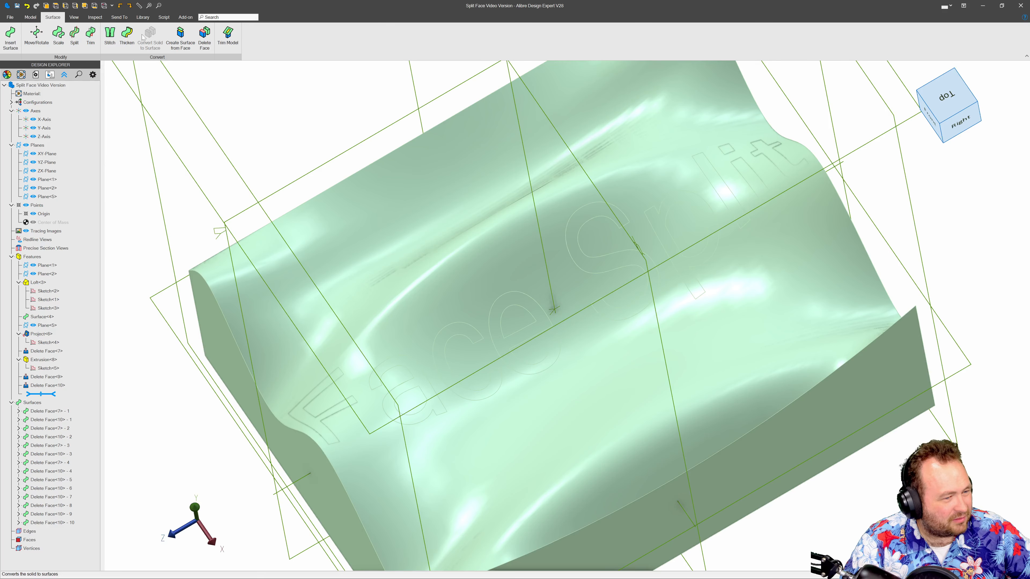
pyautogui.click(109, 37)
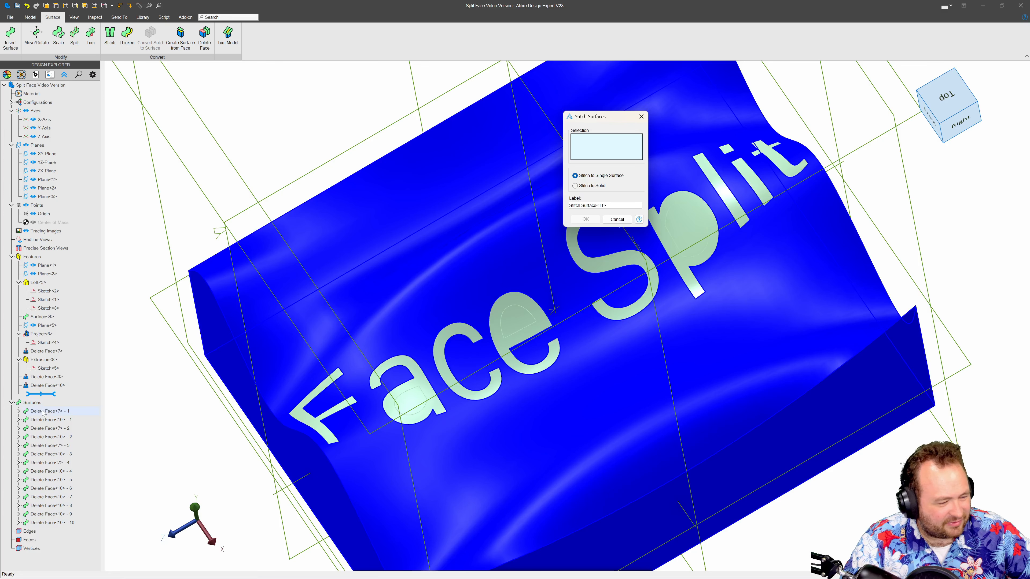
pyautogui.click(42, 411)
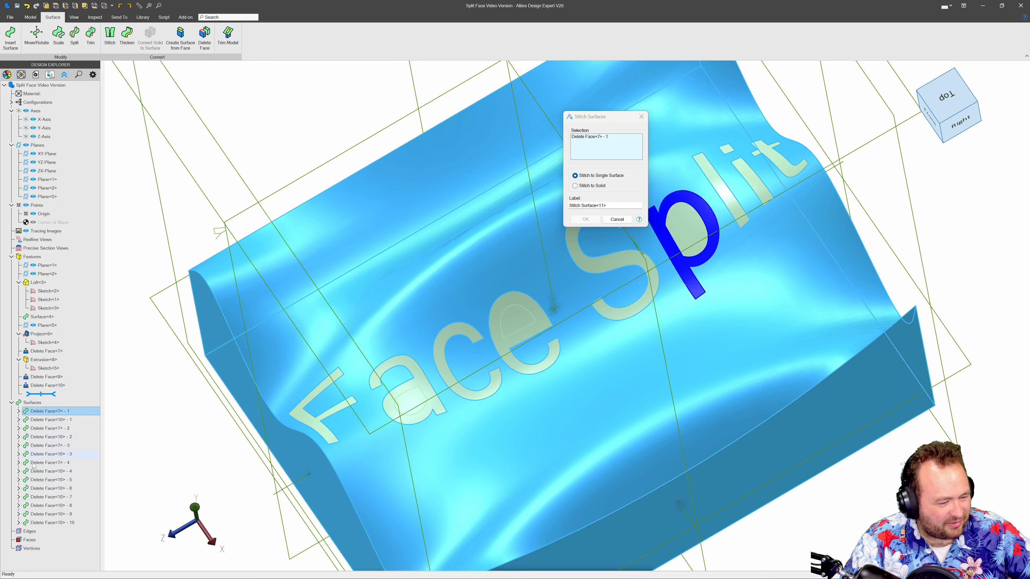
pyautogui.keyDown('shift'); pyautogui.click(39, 513); pyautogui.keyUp('shift')
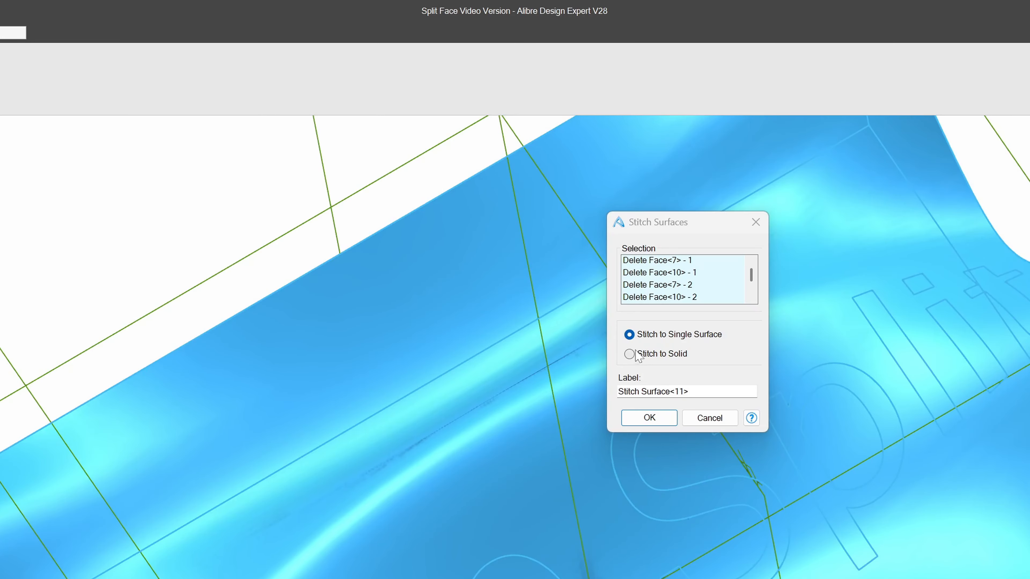
pyautogui.click(634, 355)
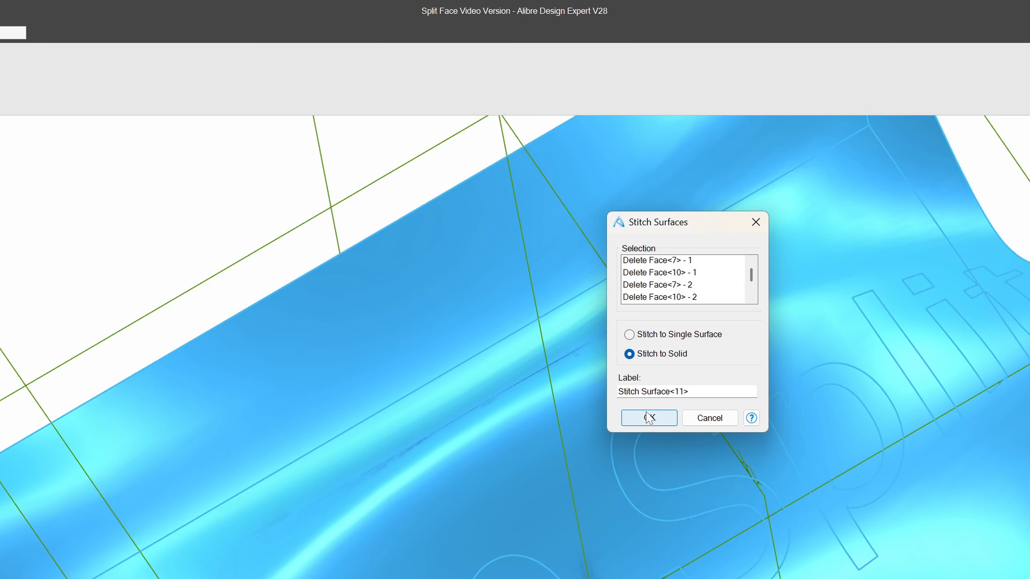
pyautogui.click(649, 418)
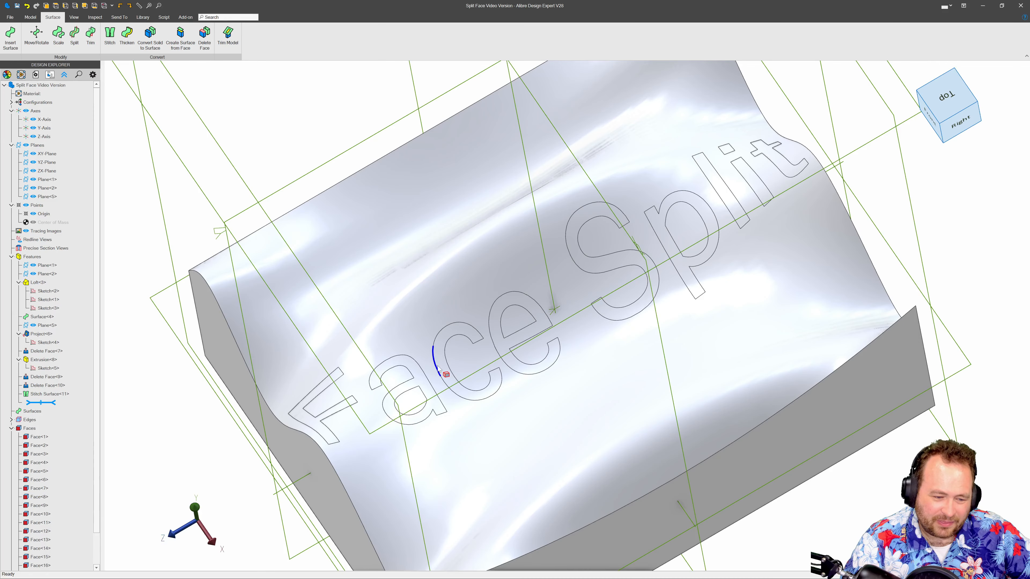
# Step: Check individual letters of "Face Split" on the stitched solid as separately selectable faces
pyautogui.click(440, 367)
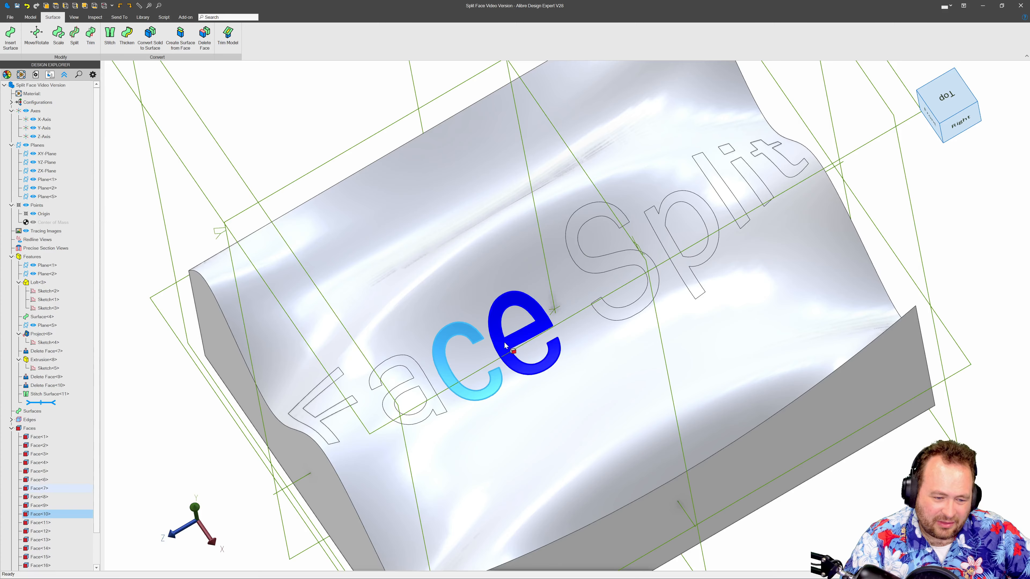
pyautogui.click(509, 347)
pyautogui.click(654, 288)
pyautogui.click(711, 244)
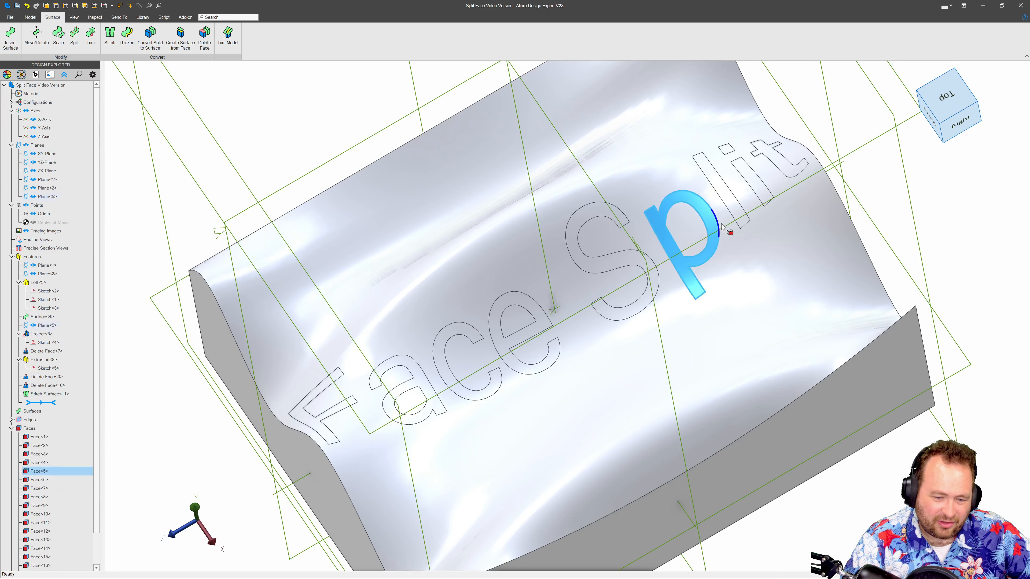
pyautogui.click(725, 191)
# Step: Select all letter faces of "Face Split" together, including the dot of the "i"
pyautogui.click(775, 166)
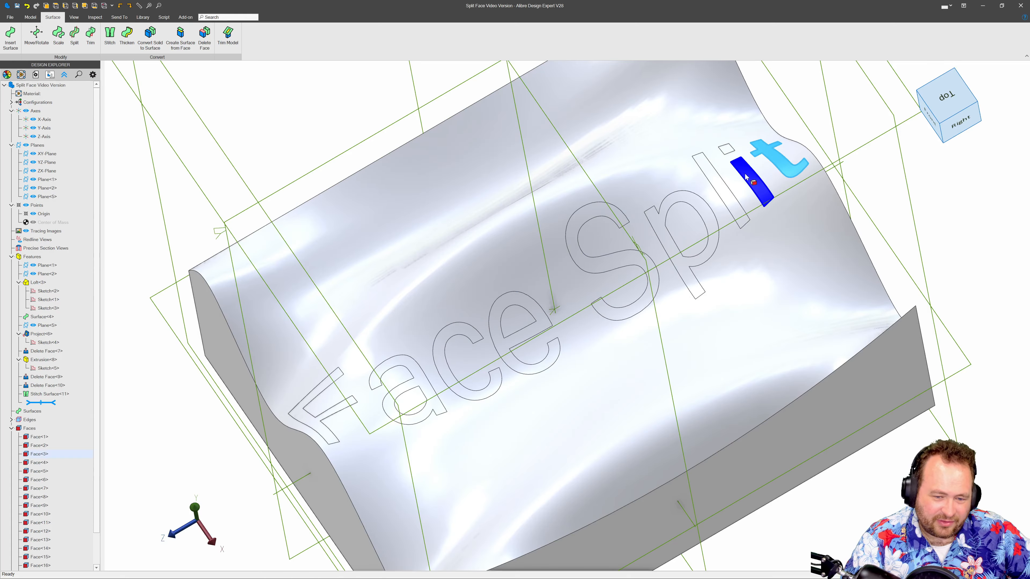
pyautogui.keyDown('ctrl'); pyautogui.click(727, 149); pyautogui.keyUp('ctrl')
pyautogui.keyDown('ctrl'); pyautogui.click(707, 176); pyautogui.keyUp('ctrl')
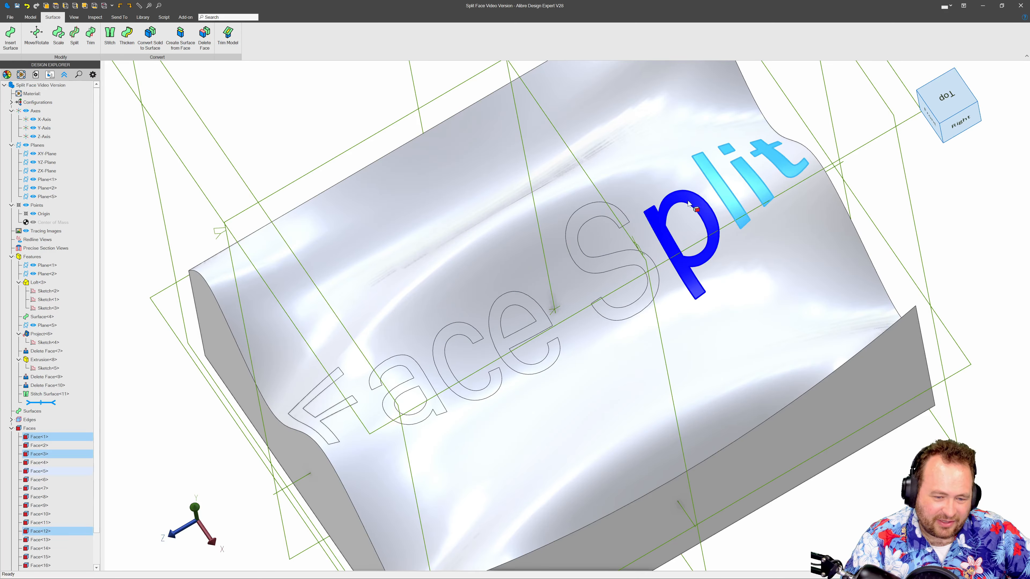
pyautogui.keyDown('ctrl'); pyautogui.click(691, 204); pyautogui.keyUp('ctrl')
pyautogui.keyDown('ctrl'); pyautogui.click(573, 248); pyautogui.keyUp('ctrl')
pyautogui.keyDown('ctrl'); pyautogui.click(519, 300); pyautogui.keyUp('ctrl')
pyautogui.keyDown('ctrl'); pyautogui.click(450, 353); pyautogui.keyUp('ctrl')
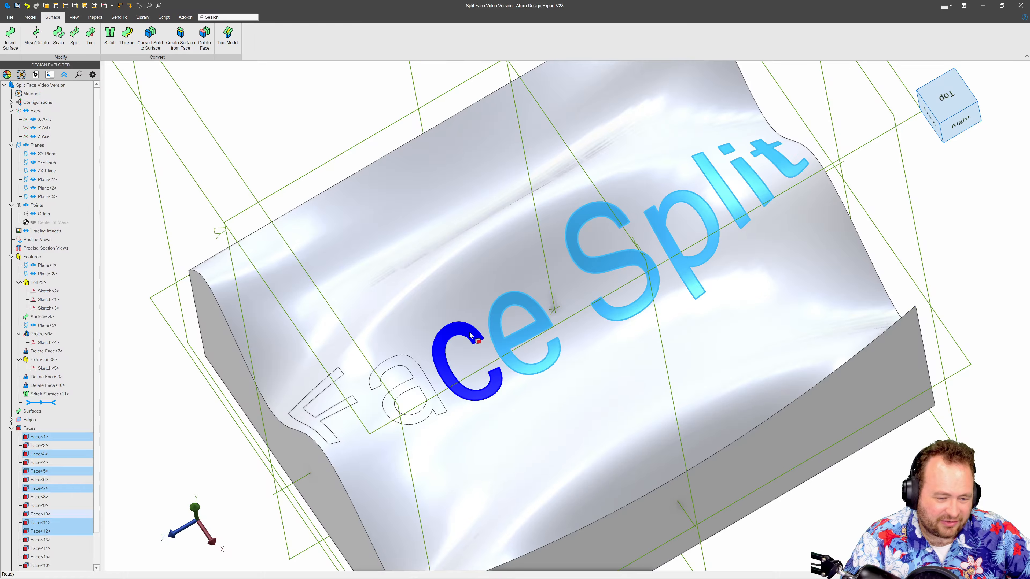
pyautogui.keyDown('ctrl'); pyautogui.click(406, 367); pyautogui.keyUp('ctrl')
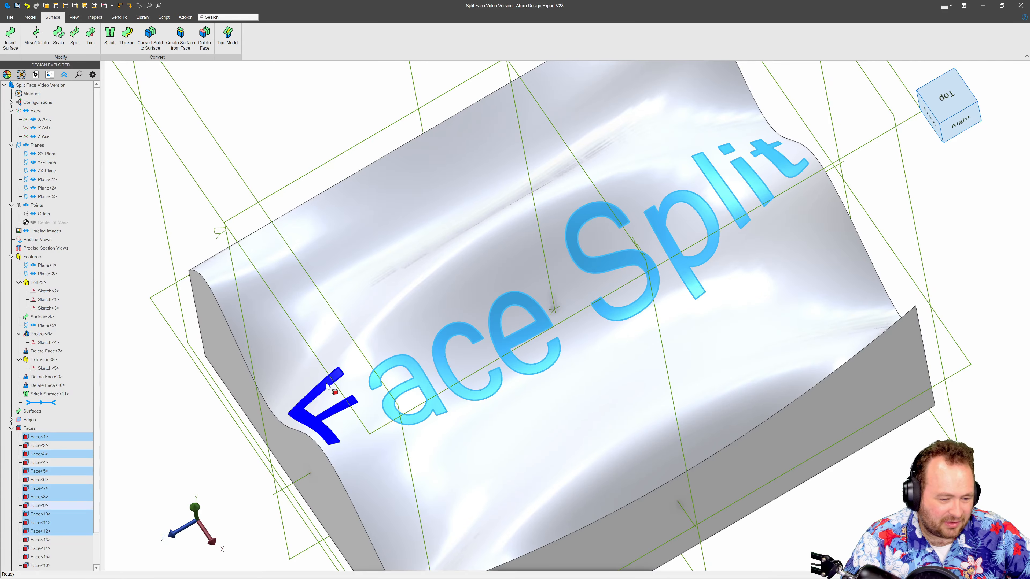
pyautogui.keyDown('ctrl'); pyautogui.click(326, 387); pyautogui.keyUp('ctrl')
# Step: Set the part color to light green at 100% opacity and 0% reflectivity
pyautogui.click(27, 19)
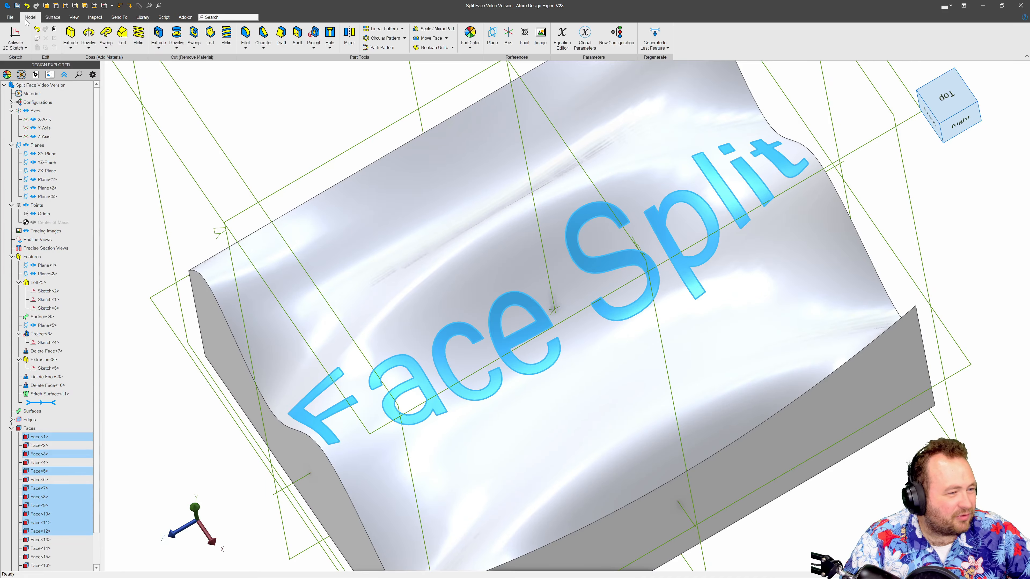
pyautogui.click(470, 37)
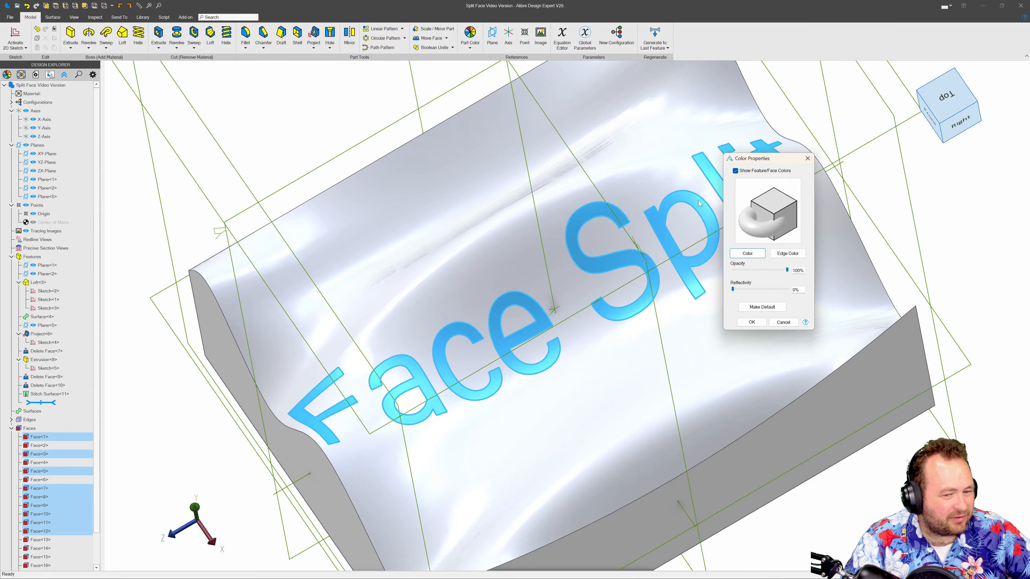
pyautogui.click(747, 253)
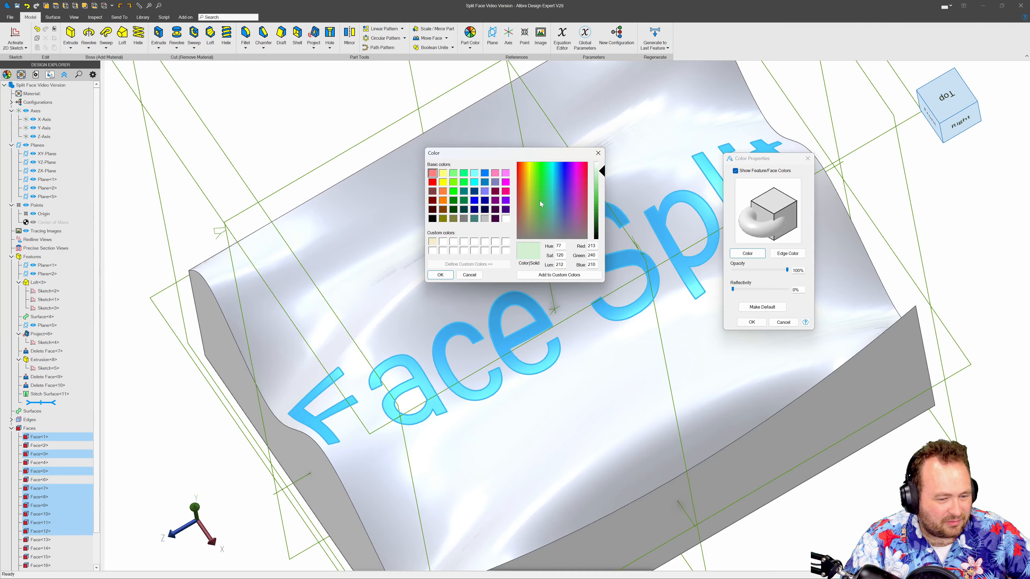
pyautogui.click(445, 277)
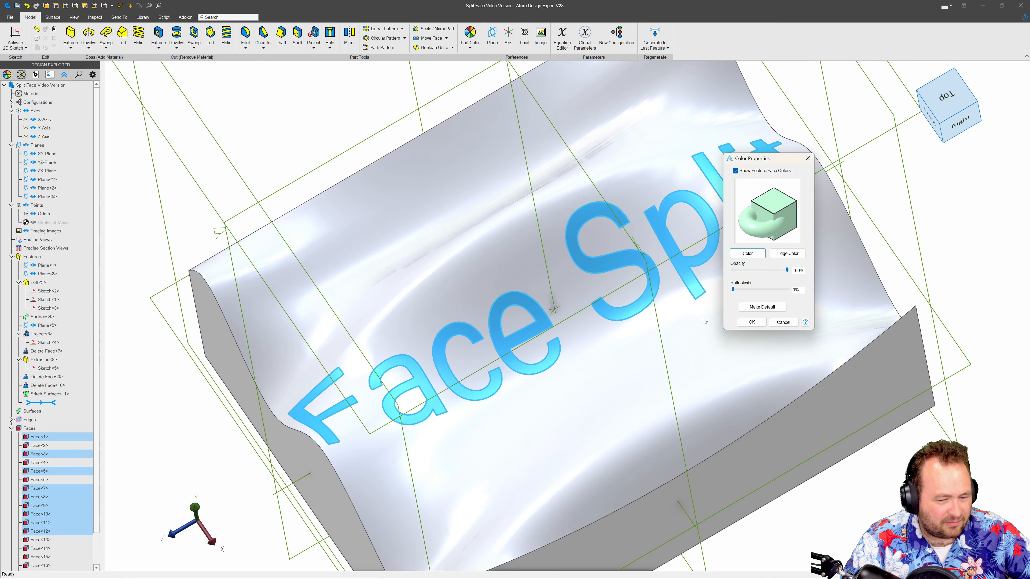
pyautogui.click(740, 324)
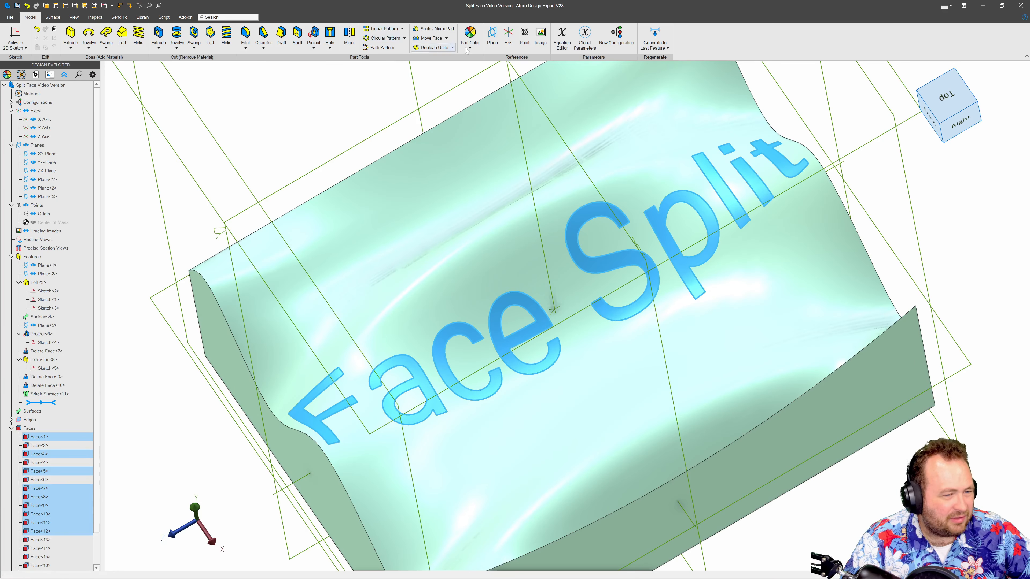
# Step: Apply a blue face color to the selected "Face Split" letter faces
pyautogui.click(475, 49)
pyautogui.click(486, 72)
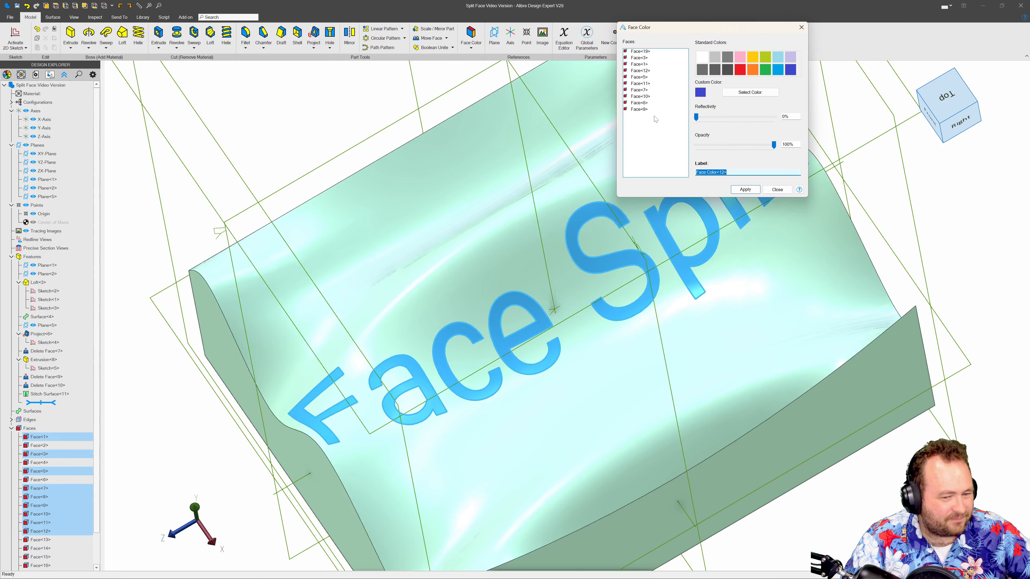
pyautogui.click(746, 190)
pyautogui.click(775, 189)
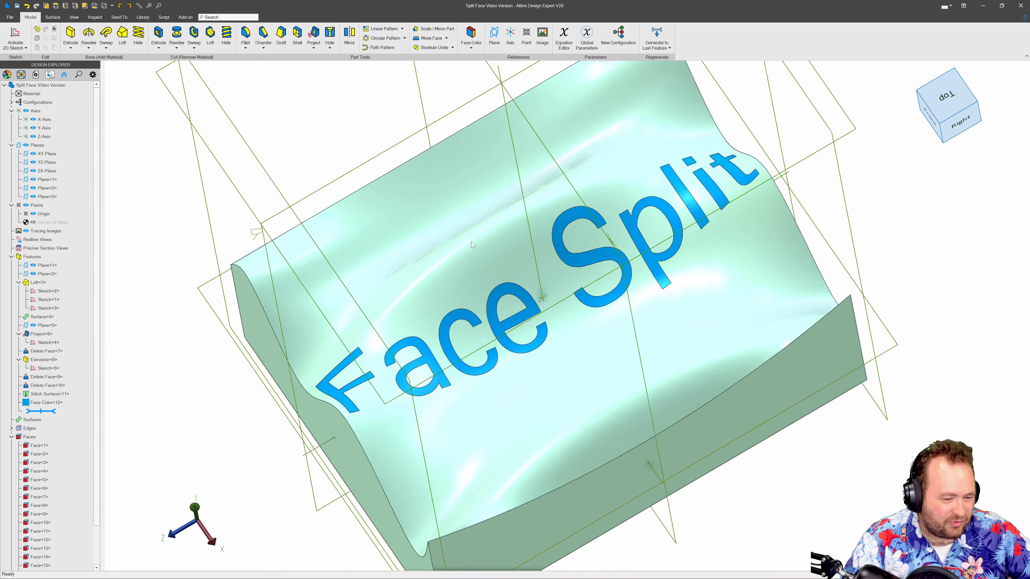
# Step: Sketch a rectangle on the horizontal plane above the block, overlapping one corner of its outline
pyautogui.moveTo(472, 245); pyautogui.dragTo(738, 460, button='middle')
pyautogui.moveTo(726, 388); pyautogui.dragTo(725, 377, button='middle')
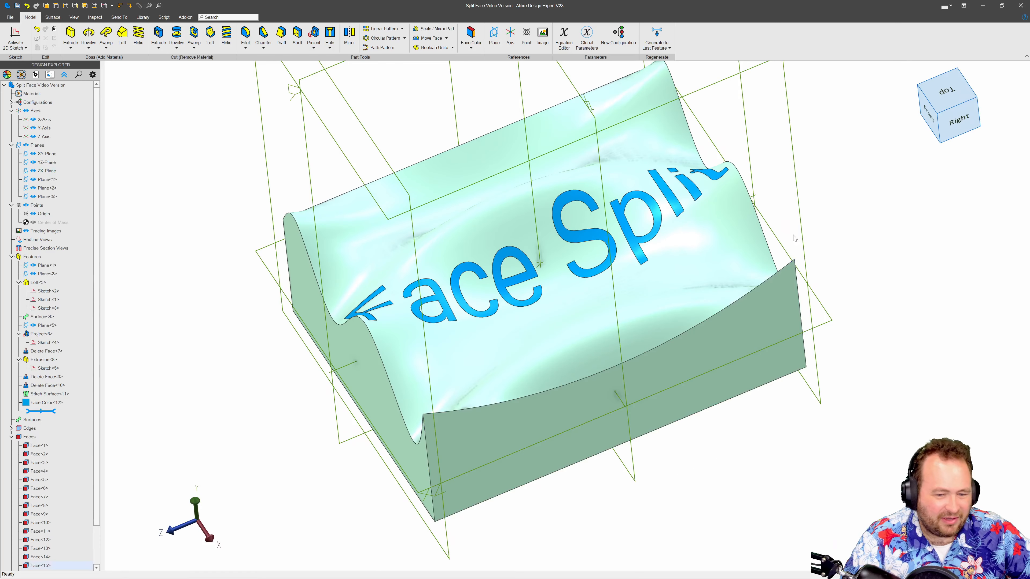
pyautogui.click(375, 145)
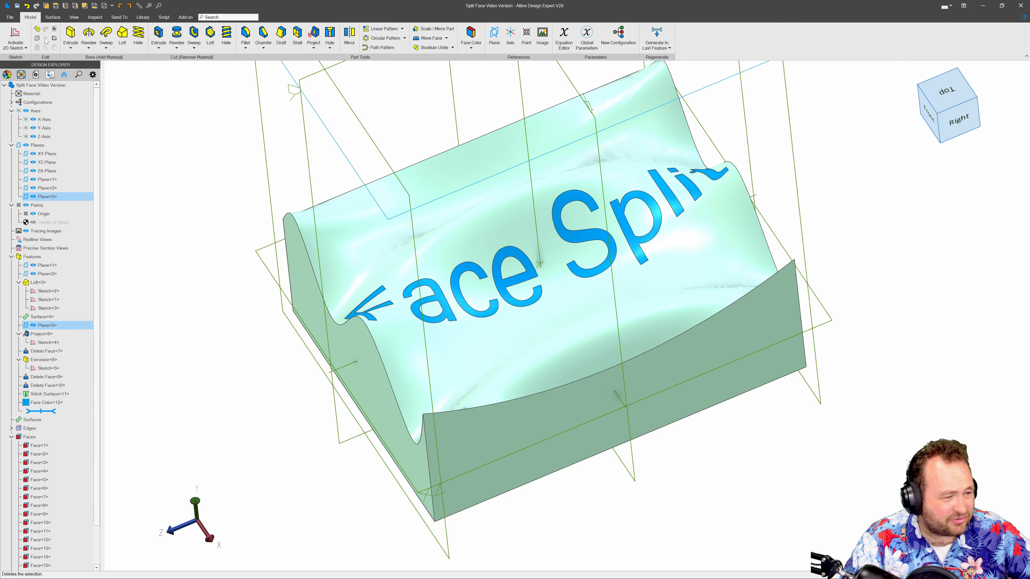
pyautogui.click(27, 34)
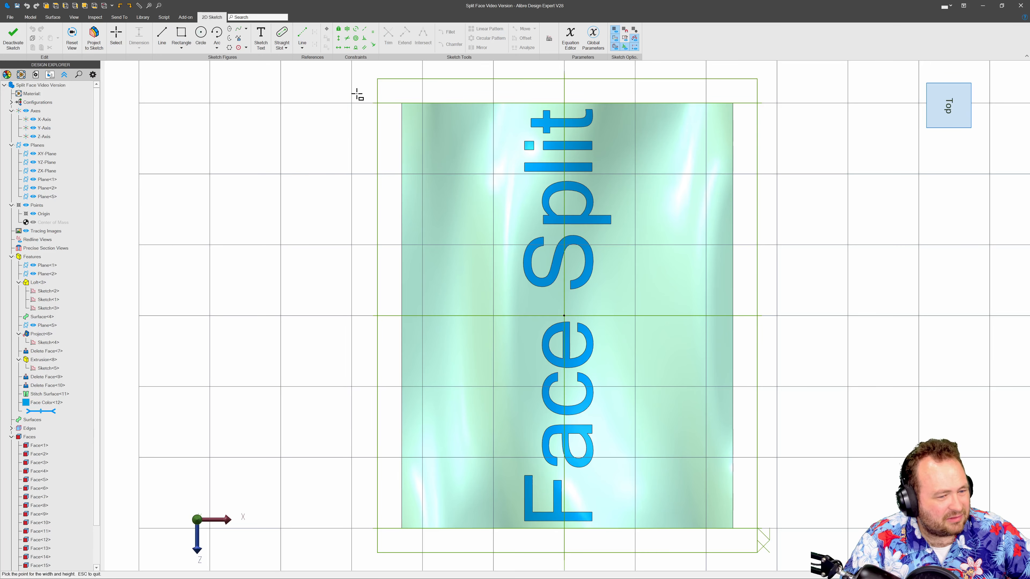
pyautogui.click(16, 38)
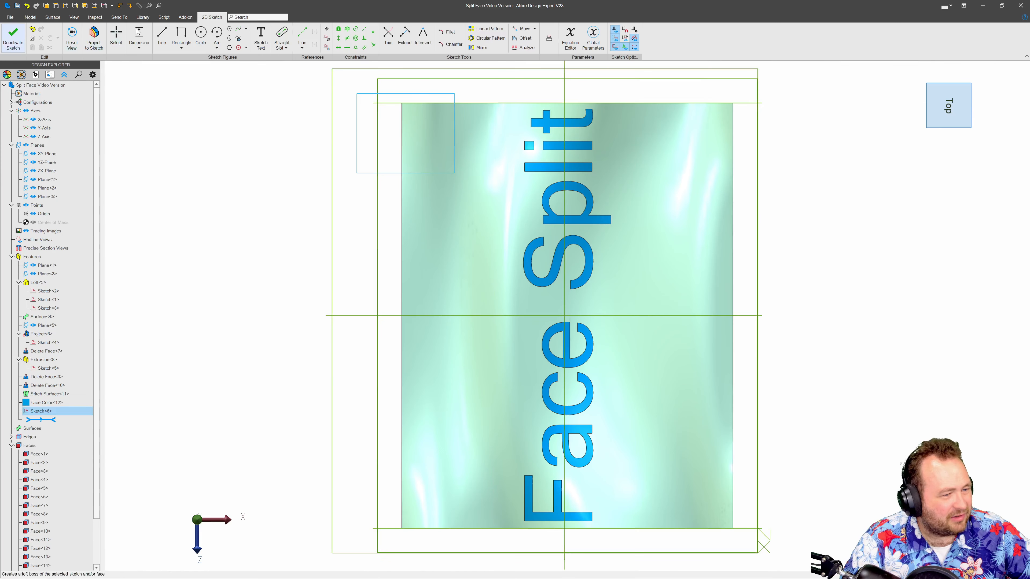
# Step: Extrude-cut the rectangle through all of the block along the sketch normal to notch the corner
pyautogui.click(158, 35)
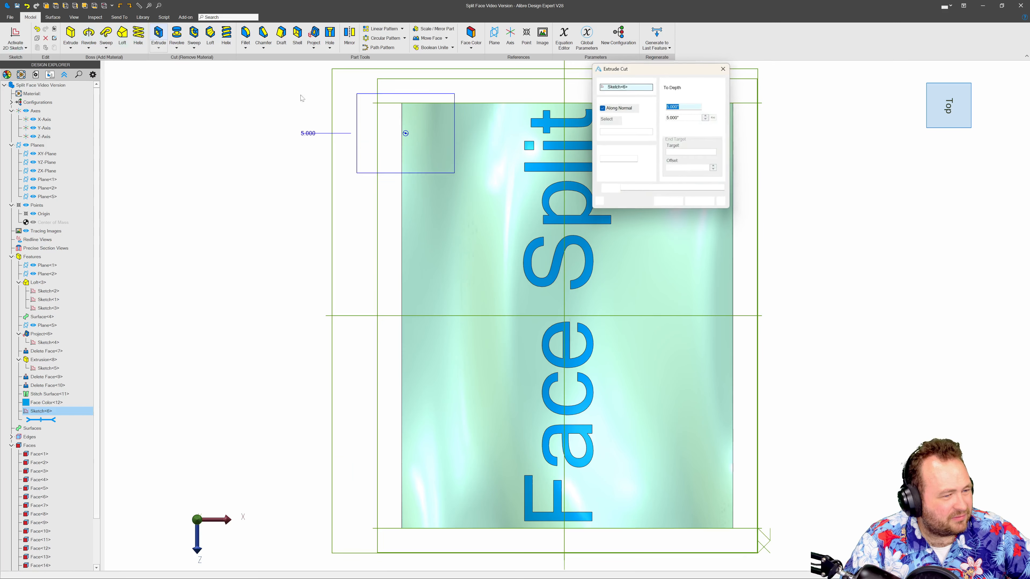
pyautogui.click(690, 99)
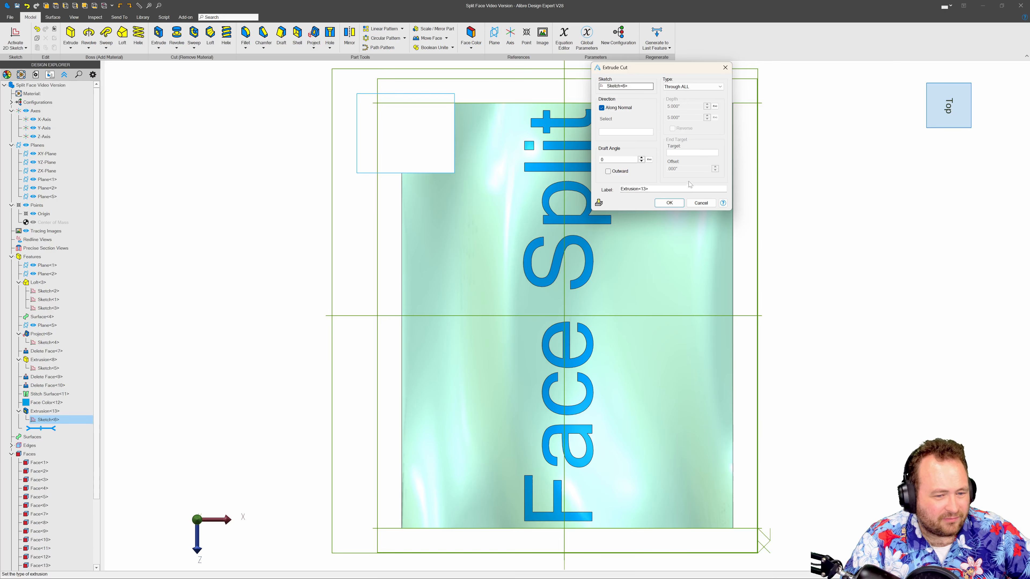
pyautogui.click(680, 202)
# Step: Fillet the notch's inner vertical edge with a constant radius of .500"
pyautogui.moveTo(433, 258); pyautogui.dragTo(586, 280, button='middle')
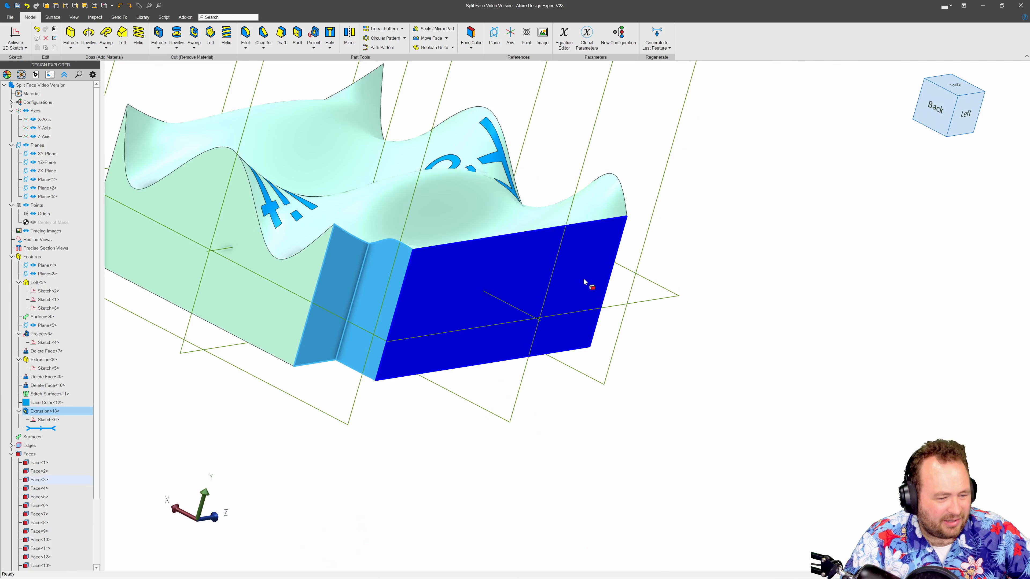
pyautogui.click(551, 365)
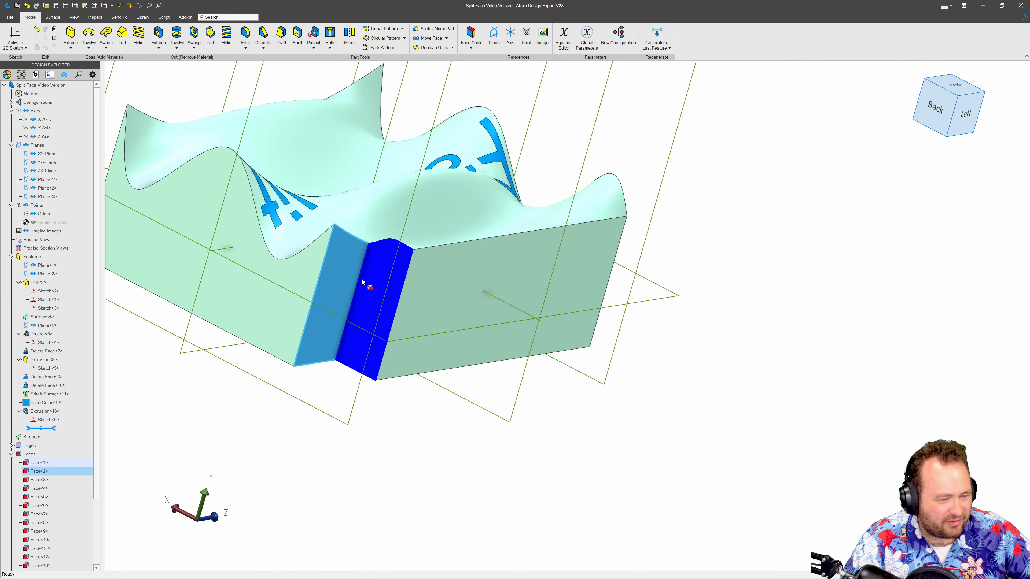
pyautogui.click(246, 34)
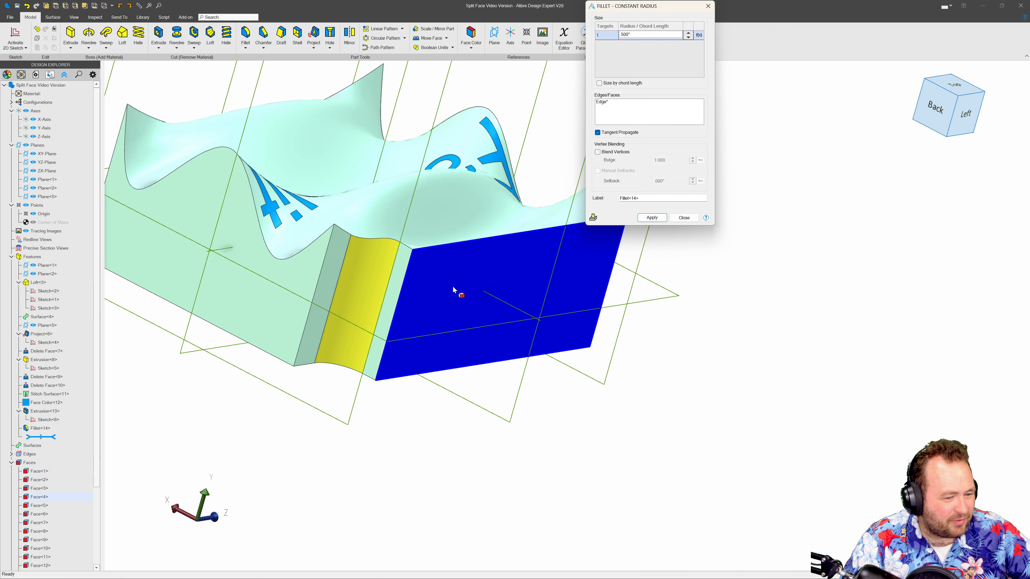
pyautogui.click(651, 218)
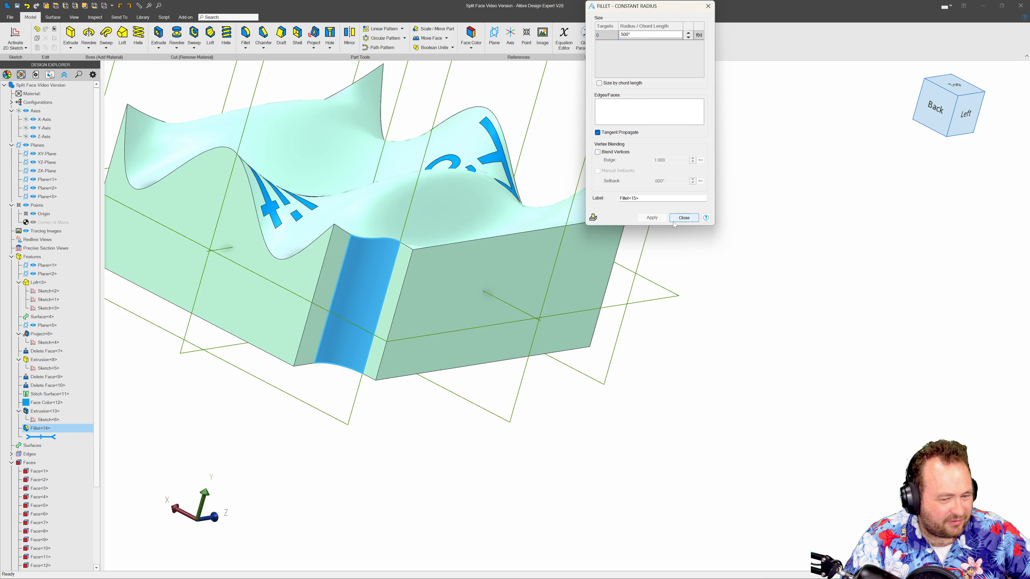
# Step: Finish the fillet command and examine the block's filleted corner notch and blue "Face Split" lettering from several angles
pyautogui.click(684, 218)
pyautogui.moveTo(512, 287); pyautogui.dragTo(294, 382, button='middle')
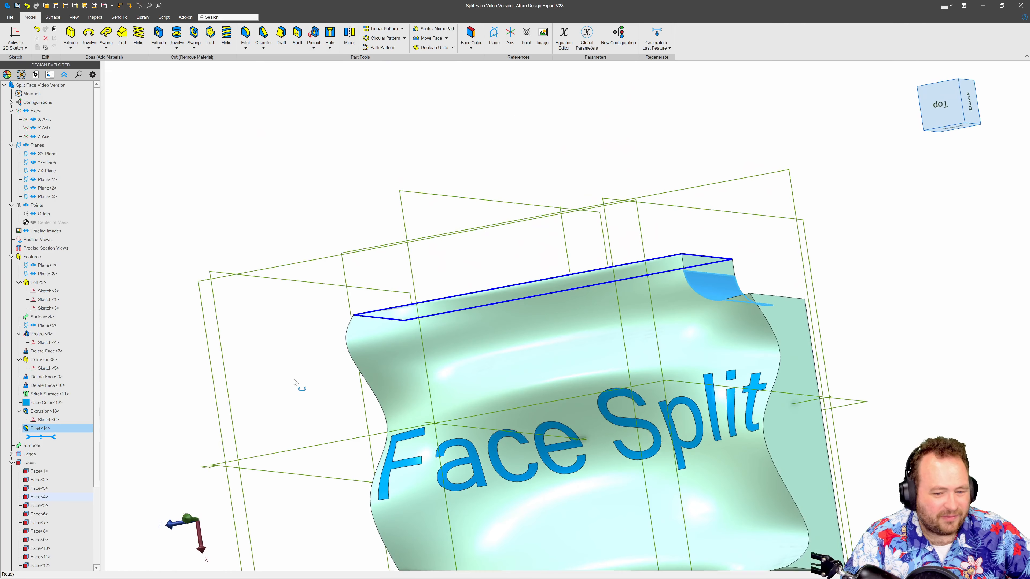
pyautogui.scroll(-3, 470, 294)
pyautogui.scroll(3, 602, 438)
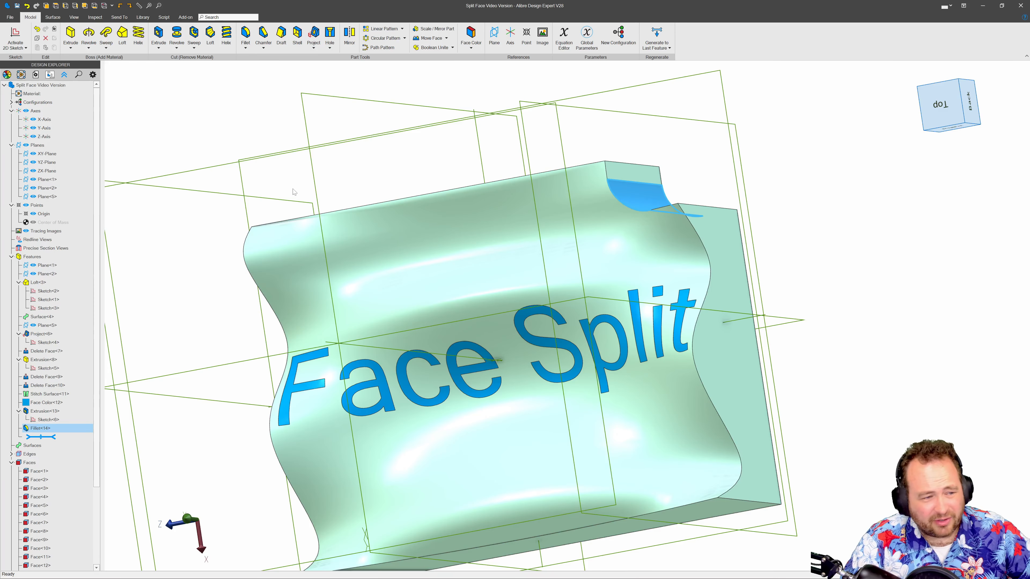
pyautogui.moveTo(595, 152); pyautogui.dragTo(655, 202, button='middle')
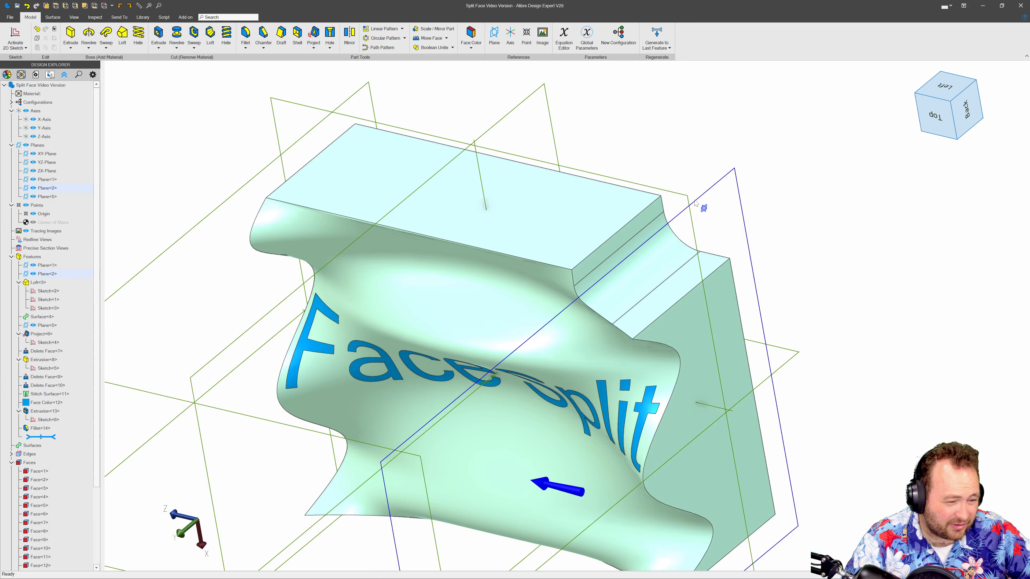
pyautogui.scroll(-3, 695, 203)
pyautogui.moveTo(702, 215); pyautogui.dragTo(789, 304, button='middle')
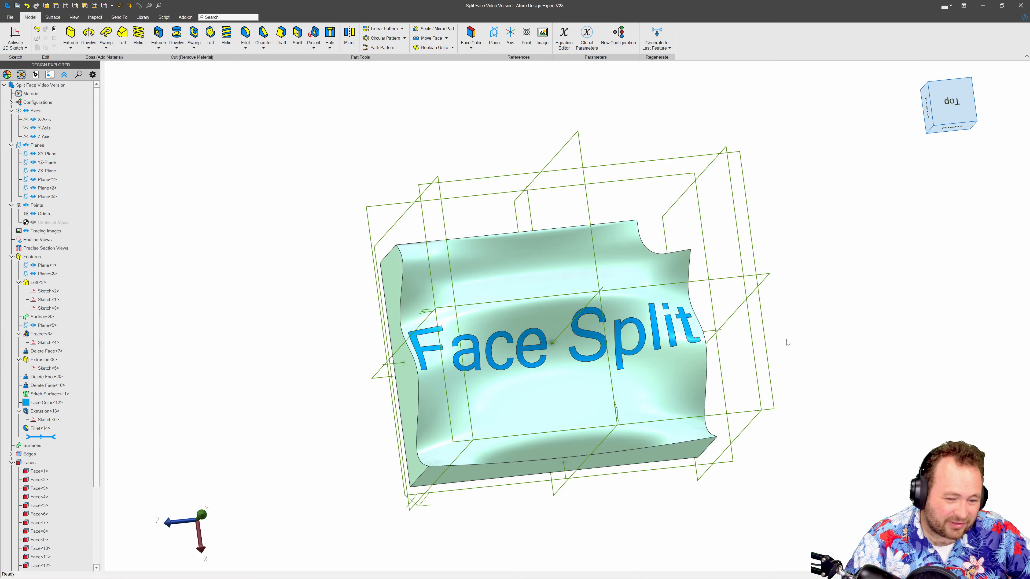
pyautogui.moveTo(787, 343); pyautogui.dragTo(753, 368, button='middle')
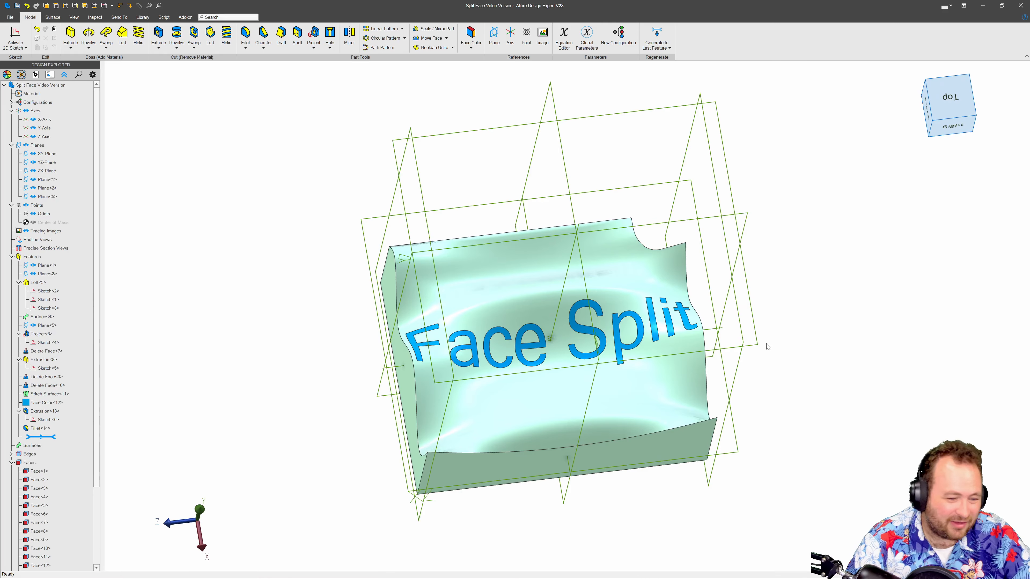
pyautogui.scroll(3, 428, 317)
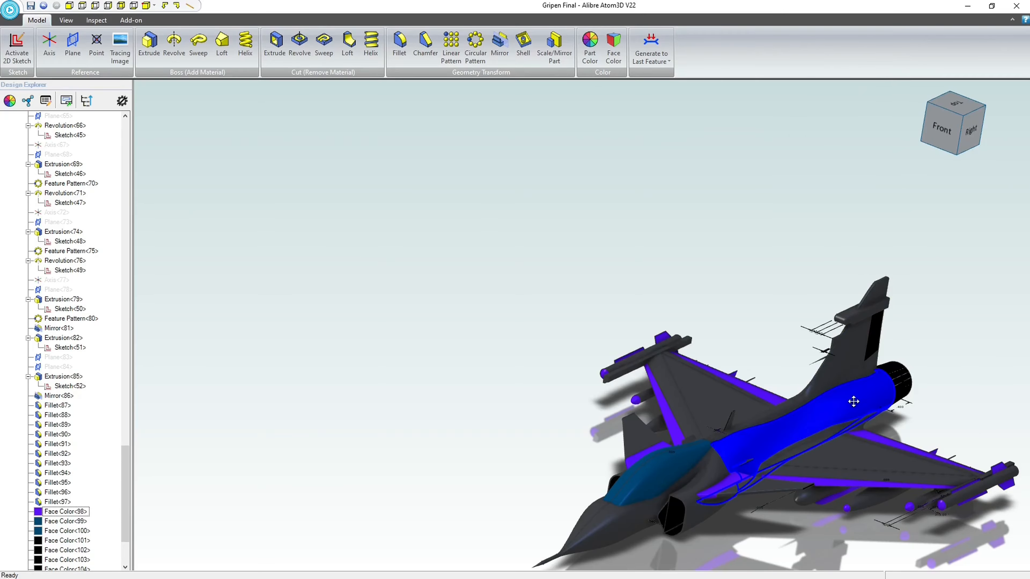
pyautogui.moveTo(853, 401); pyautogui.dragTo(722, 335, button='middle')
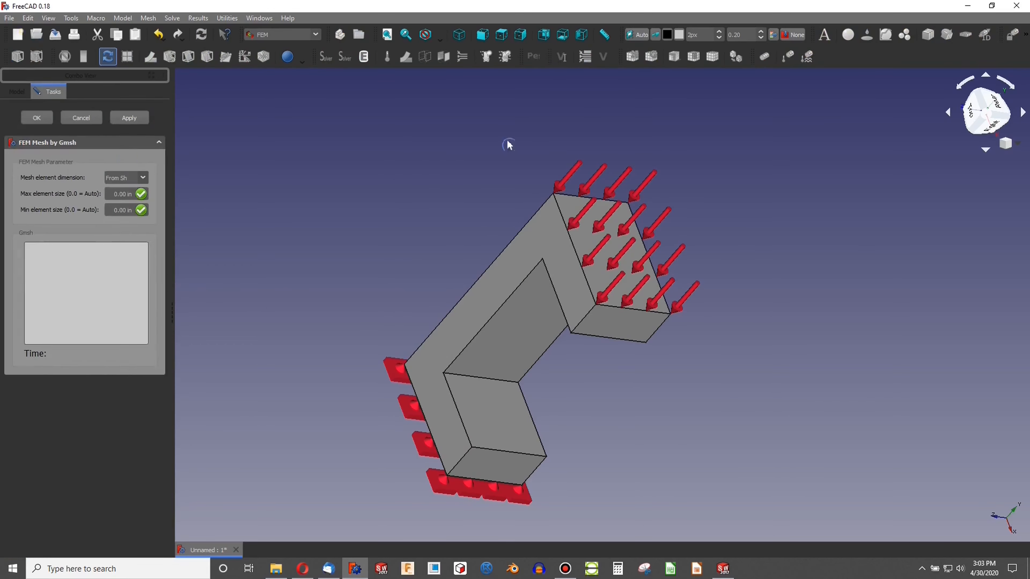
pyautogui.moveTo(488, 305); pyautogui.dragTo(625, 257, button='middle')
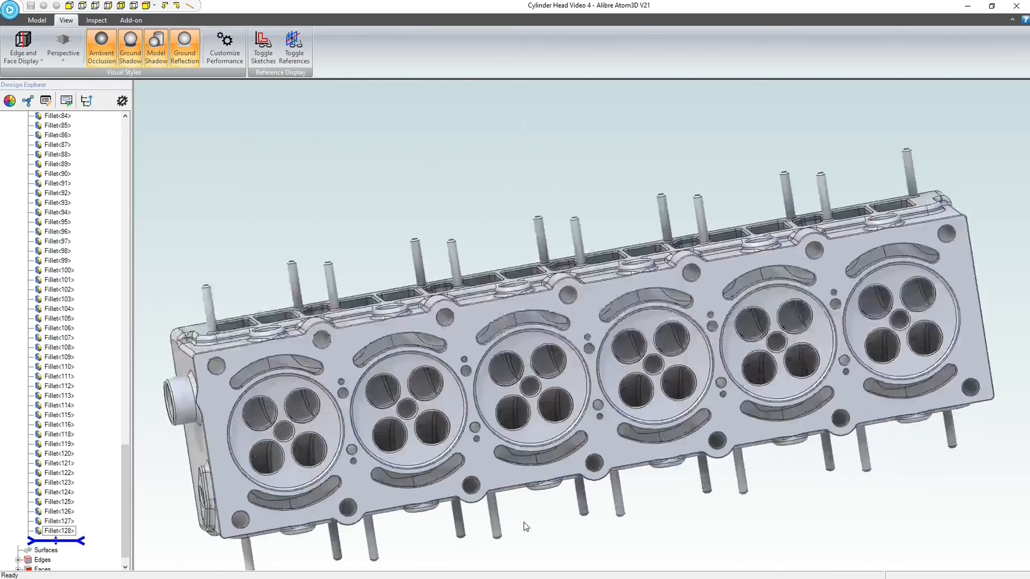
pyautogui.scroll(3, 527, 503)
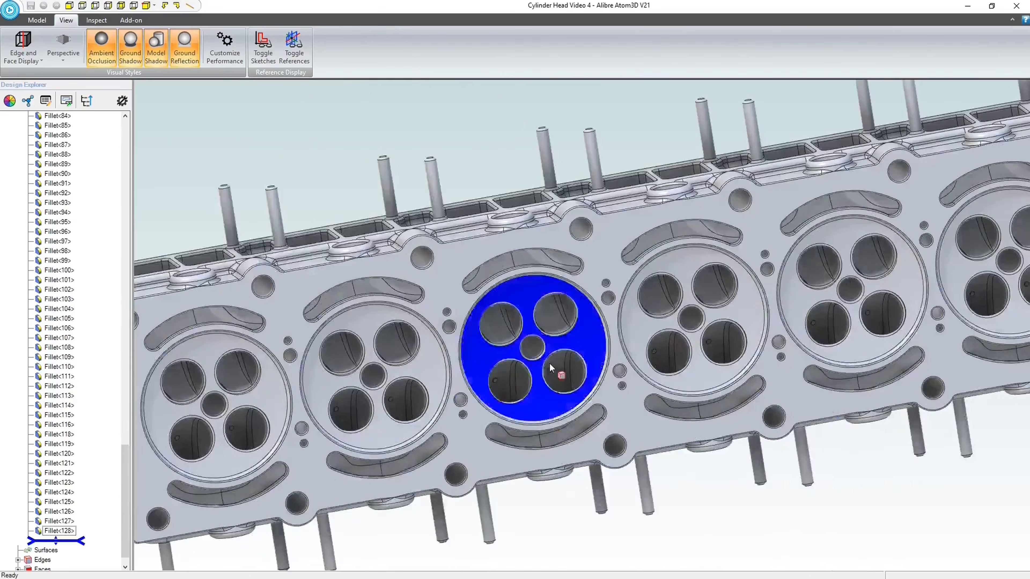
pyautogui.scroll(-2, 549, 345)
pyautogui.moveTo(544, 325); pyautogui.dragTo(639, 341, button='middle')
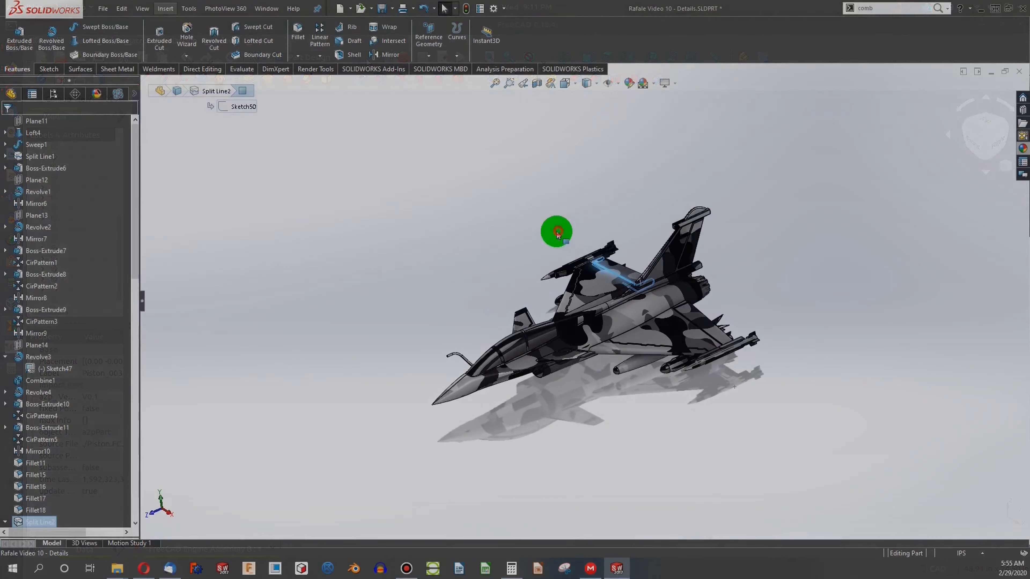
pyautogui.scroll(3, 551, 230)
pyautogui.moveTo(552, 230); pyautogui.dragTo(595, 226, button='middle')
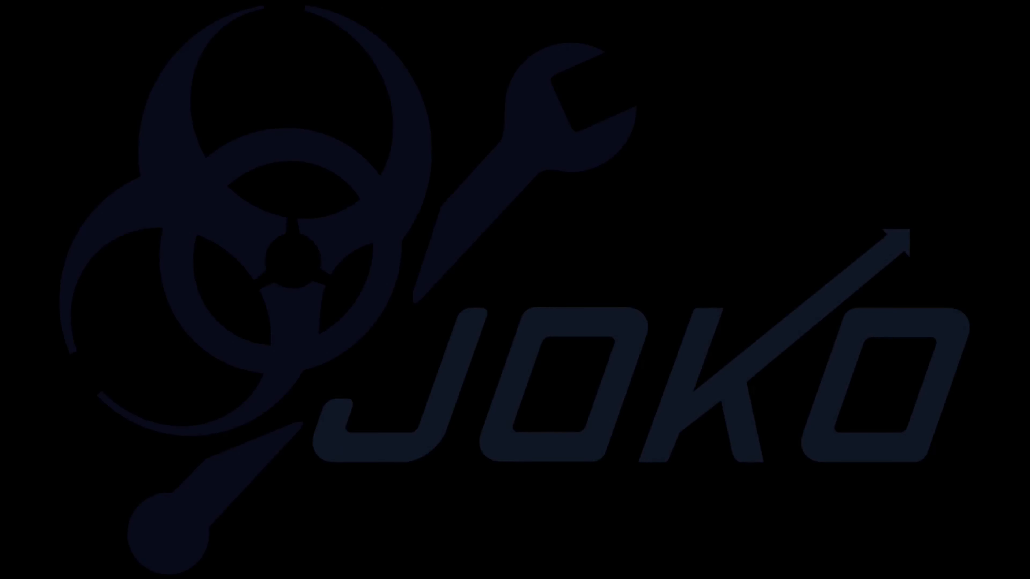